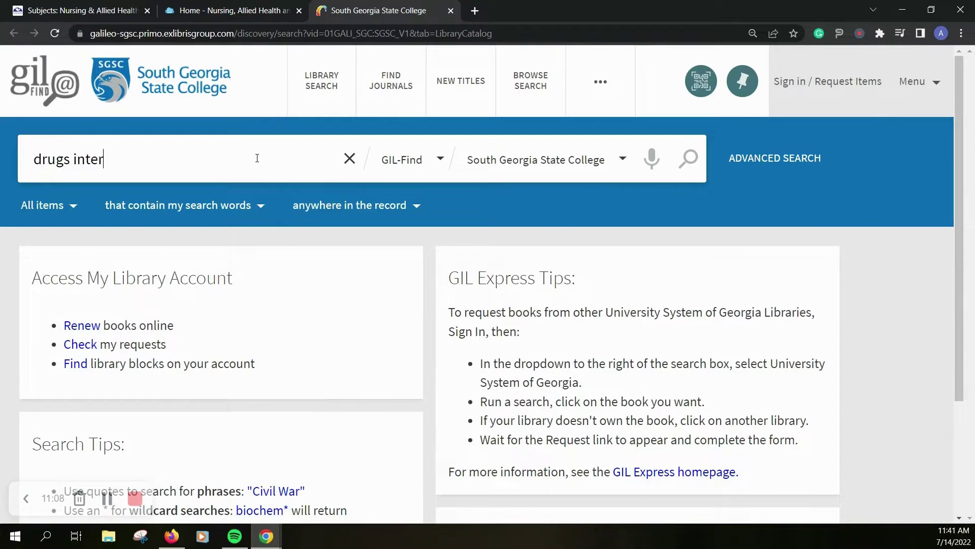
Step: Search the GIL-Find catalog for "drugs interactions" and rerun the search across the University System of Georgia
{"action": "type", "text": "actions"}
{"action": "key", "text": "Return"}
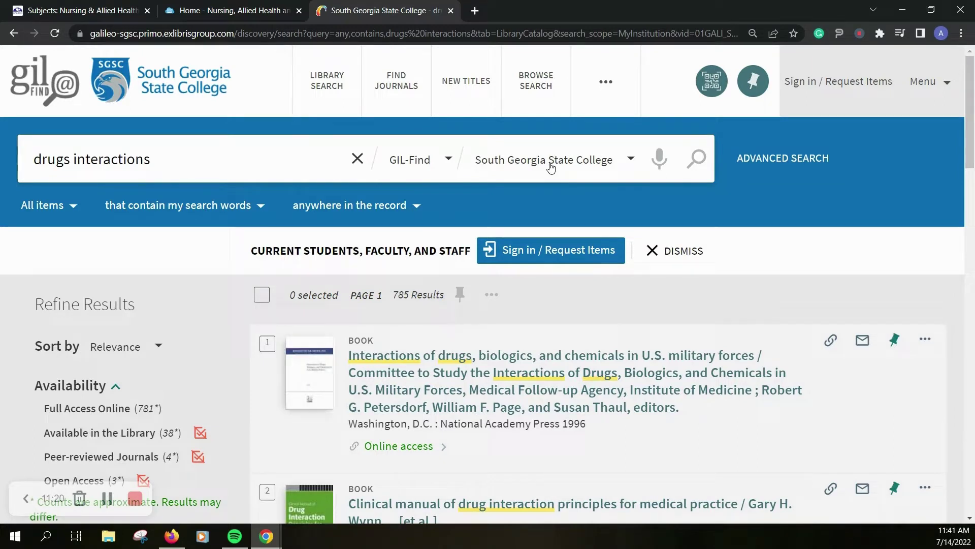
{"action": "left_click", "coordinate": [551, 168]}
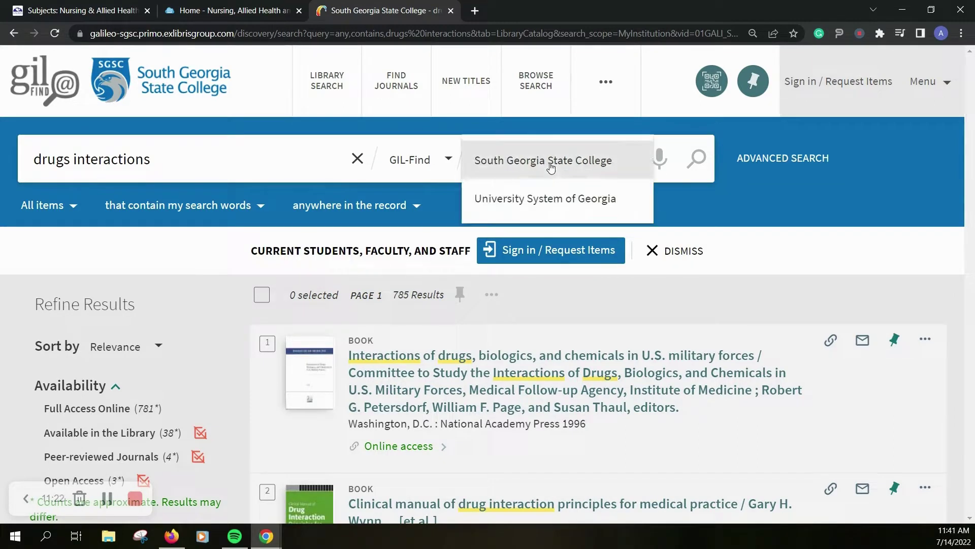
{"action": "left_click", "coordinate": [543, 200]}
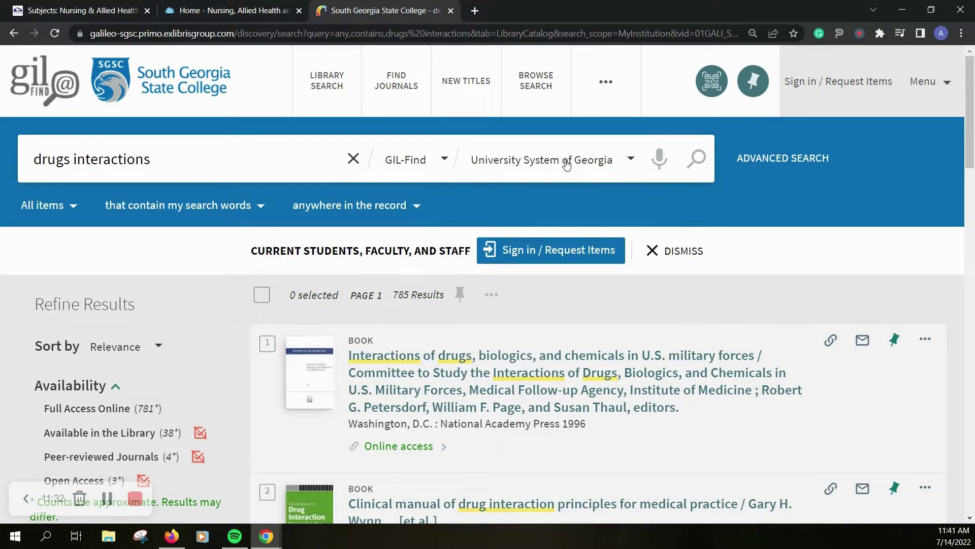
{"action": "left_click", "coordinate": [697, 159]}
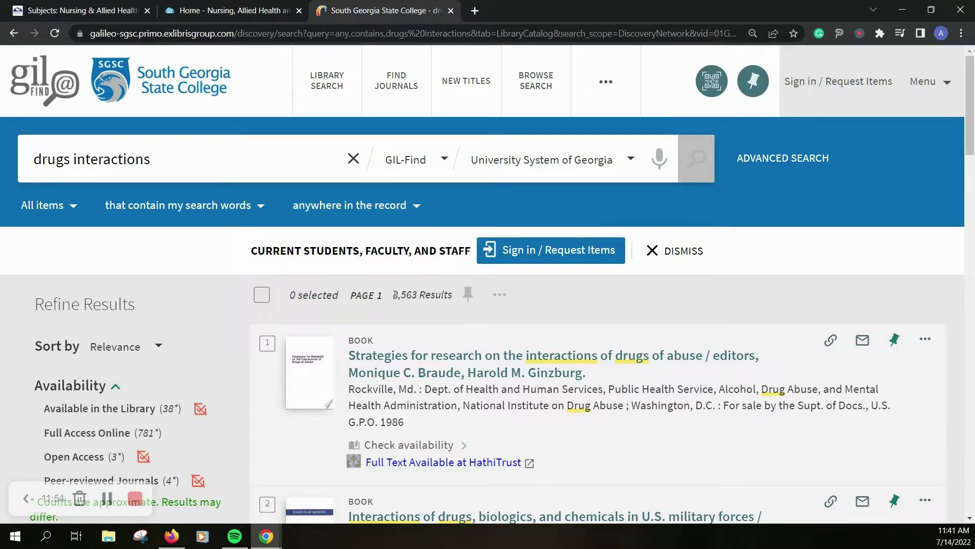
Step: Look through the results and open the availability details of "DNA-ligand interactions: from drugs to proteins"
{"action": "scroll", "coordinate": [394, 294], "scroll_direction": "down", "scroll_amount": 1}
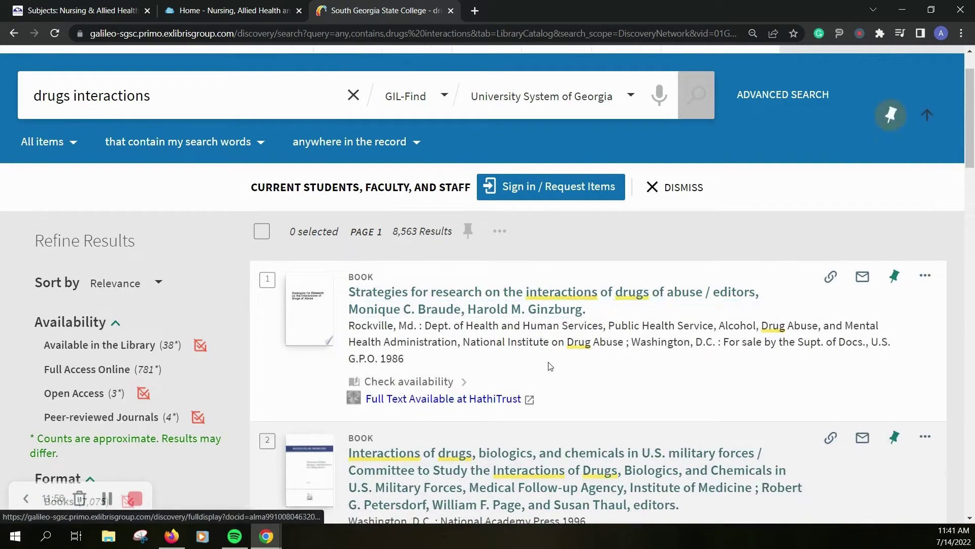
{"action": "scroll", "coordinate": [564, 368], "scroll_direction": "down", "scroll_amount": 1}
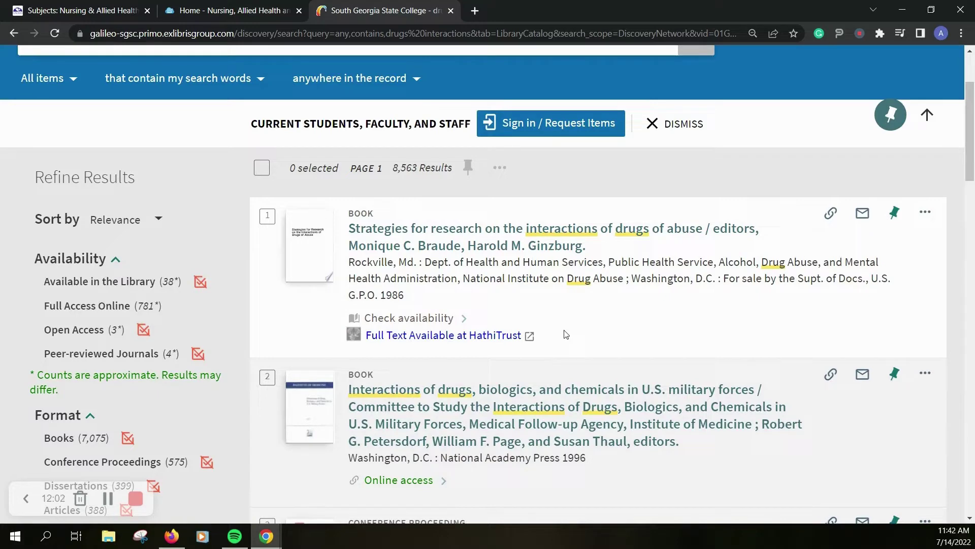
{"action": "scroll", "coordinate": [561, 335], "scroll_direction": "down", "scroll_amount": 1}
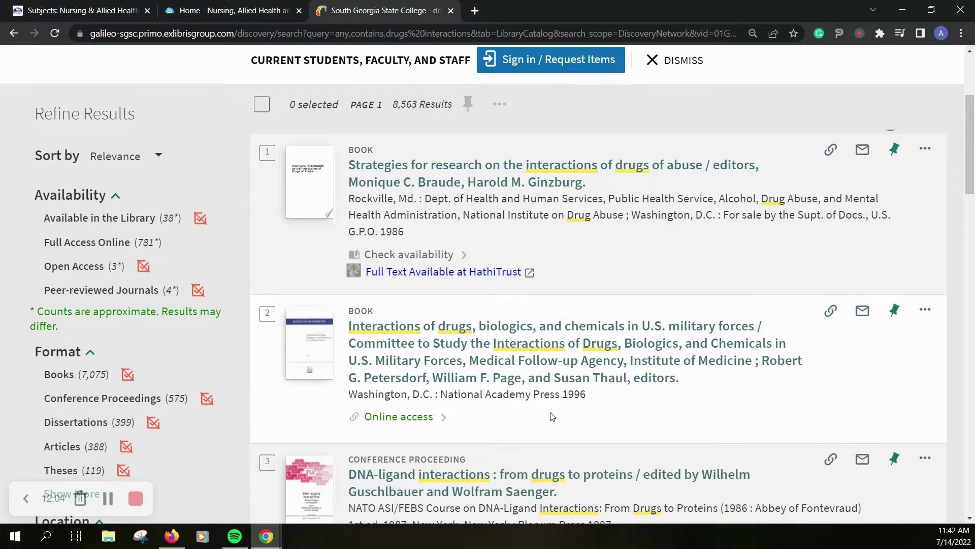
{"action": "scroll", "coordinate": [552, 417], "scroll_direction": "down", "scroll_amount": 5}
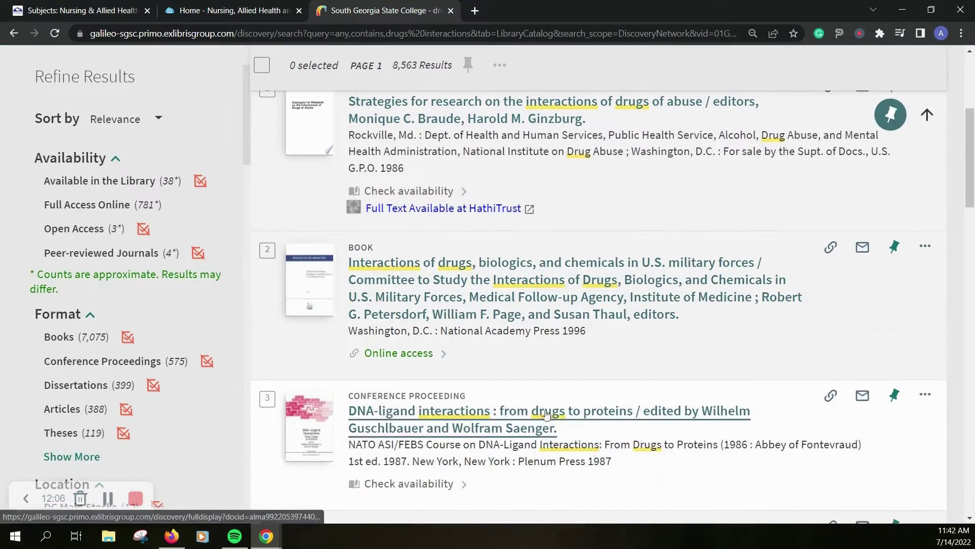
{"action": "scroll", "coordinate": [523, 402], "scroll_direction": "down", "scroll_amount": 2}
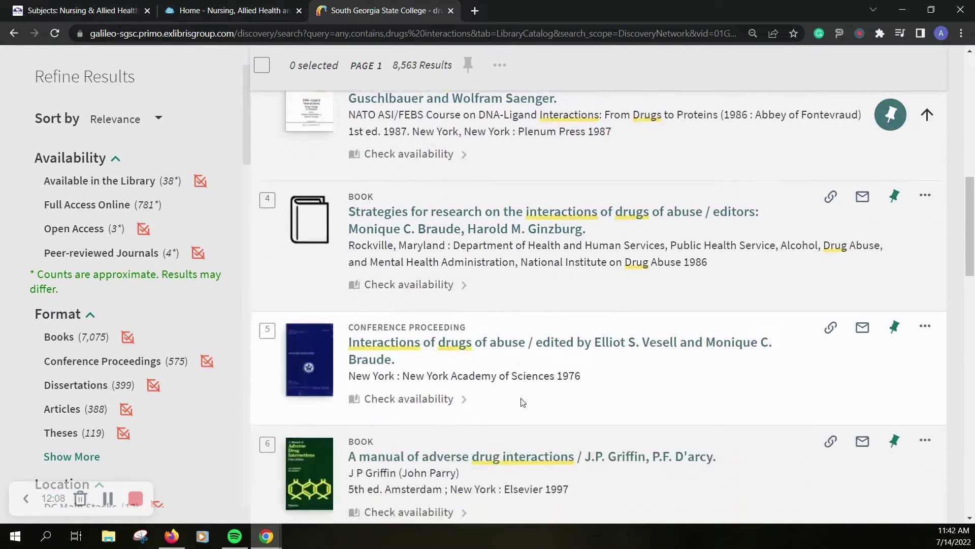
{"action": "scroll", "coordinate": [515, 394], "scroll_direction": "up", "scroll_amount": 1}
{"action": "scroll", "coordinate": [516, 395], "scroll_direction": "up", "scroll_amount": 8}
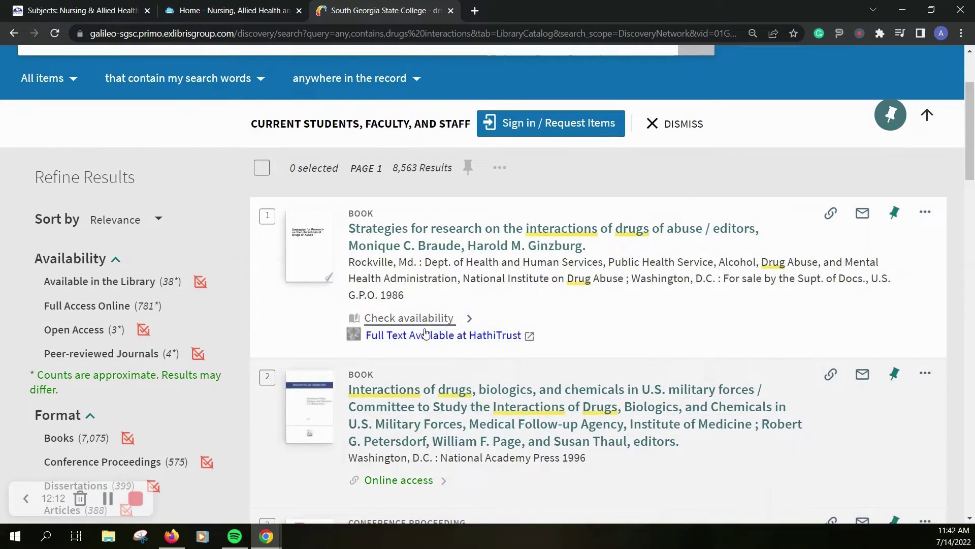
{"action": "scroll", "coordinate": [511, 410], "scroll_direction": "down", "scroll_amount": 2}
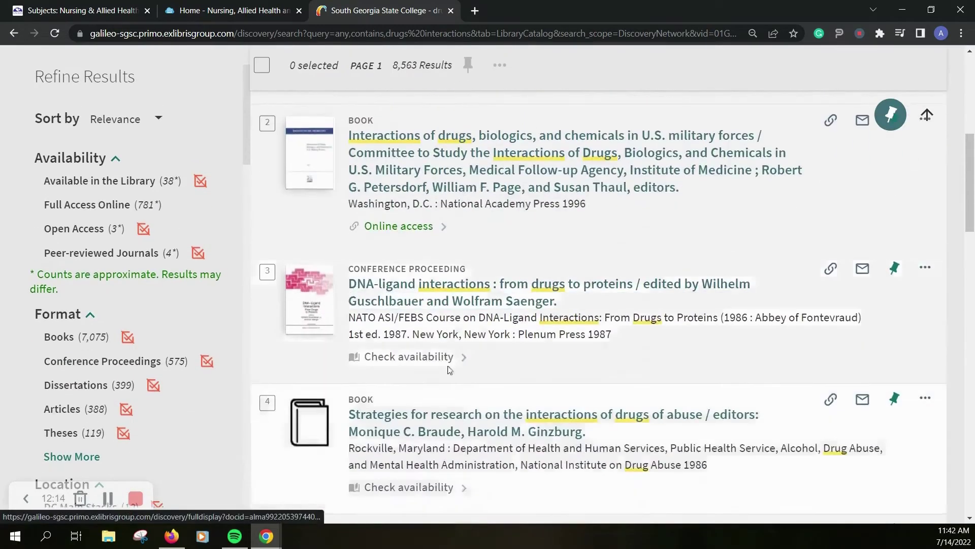
{"action": "left_click", "coordinate": [434, 359]}
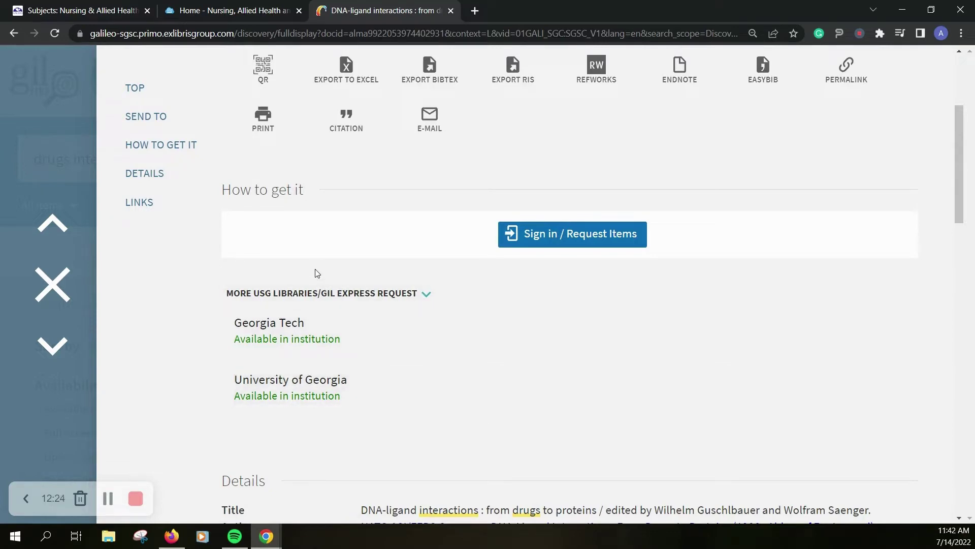
Step: Sign in to request items as SGSC Students, Faculty, & Staff, using the prefilled login credentials
{"action": "left_click", "coordinate": [561, 236]}
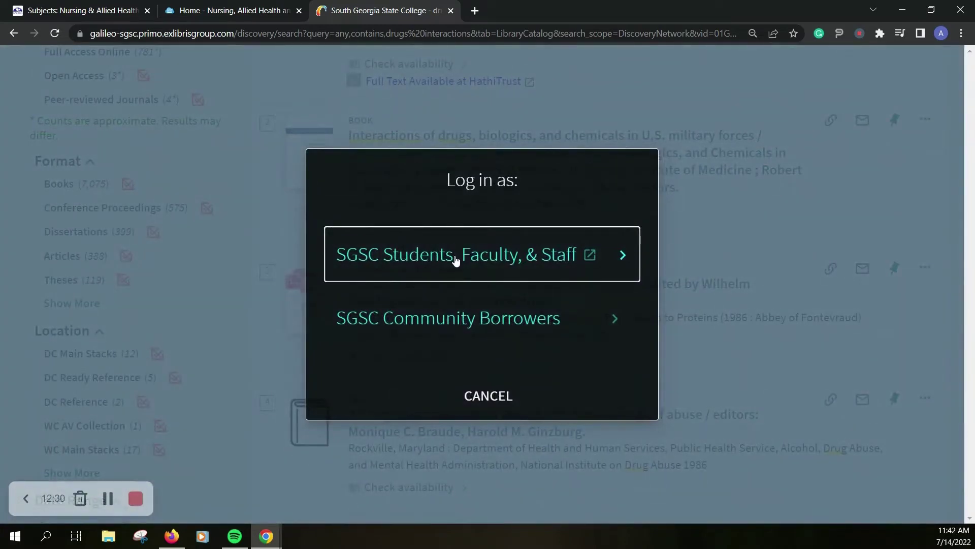
{"action": "left_click", "coordinate": [455, 258]}
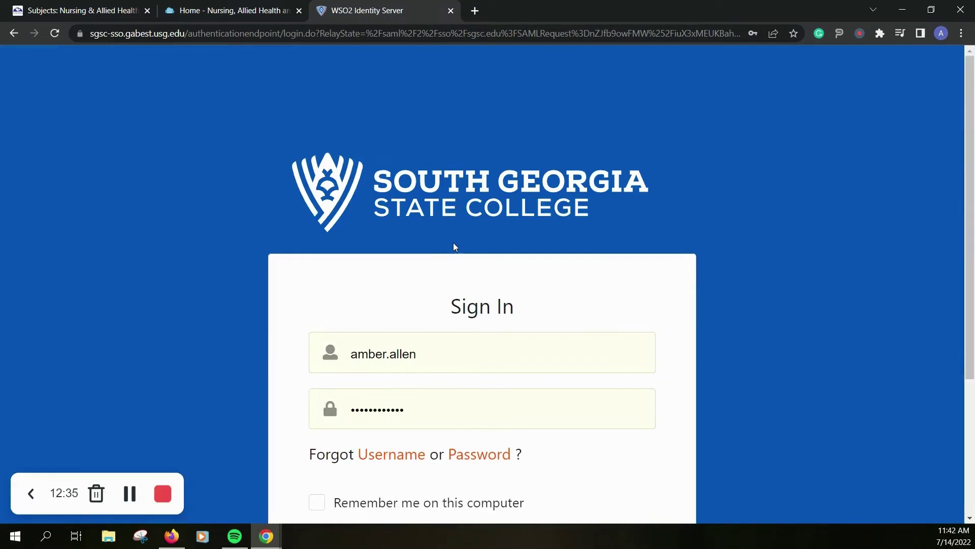
{"action": "scroll", "coordinate": [476, 285], "scroll_direction": "down", "scroll_amount": 2}
{"action": "left_click", "coordinate": [601, 467]}
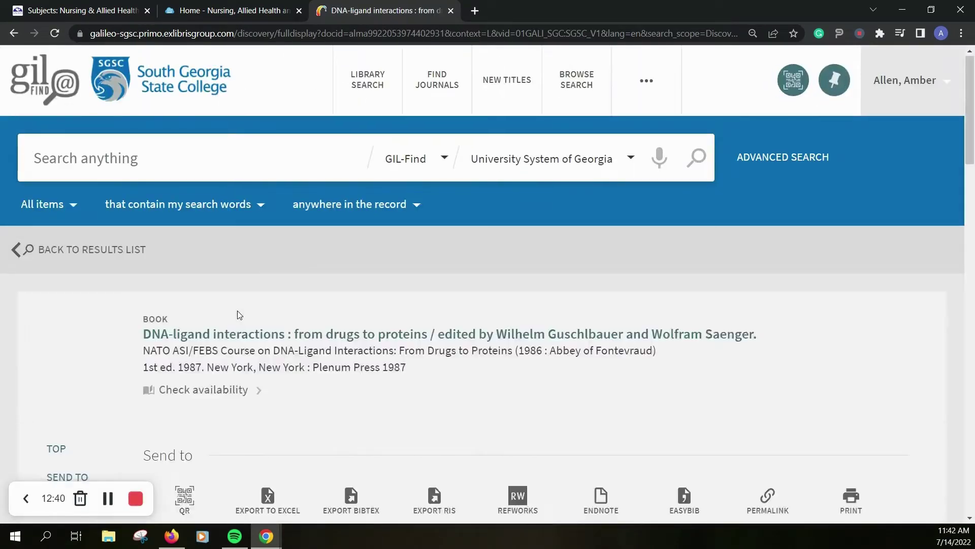
Step: Show Georgia Tech's holdings of the book among the other USG libraries offering GIL Express requests
{"action": "scroll", "coordinate": [294, 330], "scroll_direction": "down", "scroll_amount": 5}
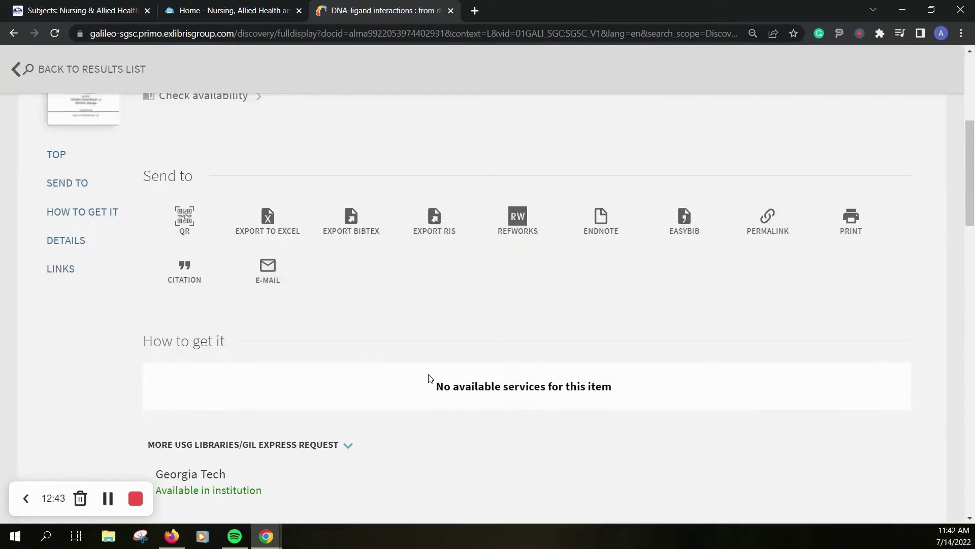
{"action": "scroll", "coordinate": [430, 377], "scroll_direction": "down", "scroll_amount": 3}
{"action": "left_click", "coordinate": [439, 372]}
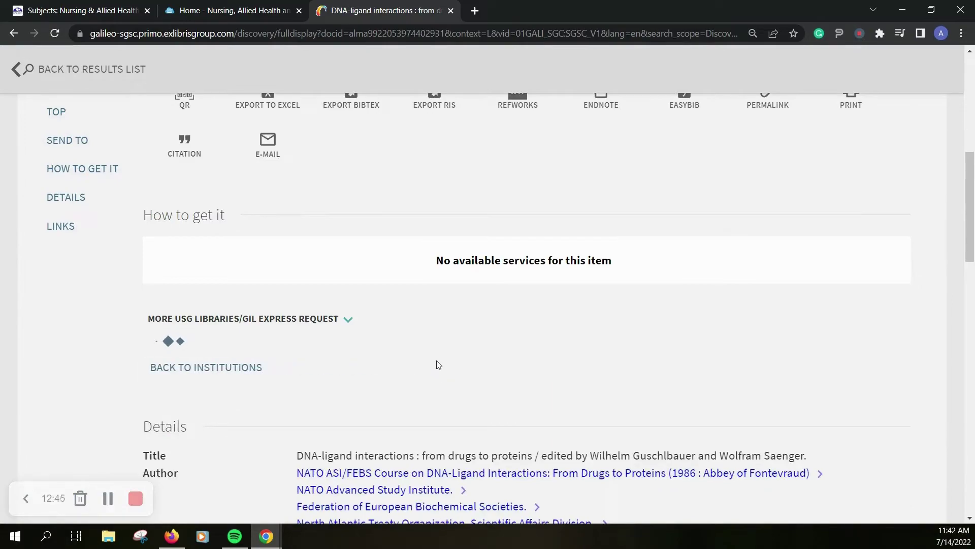
Step: Examine the Library Service Center copy's location and loan information, expanding and collapsing its item details
{"action": "scroll", "coordinate": [444, 369], "scroll_direction": "down", "scroll_amount": 3}
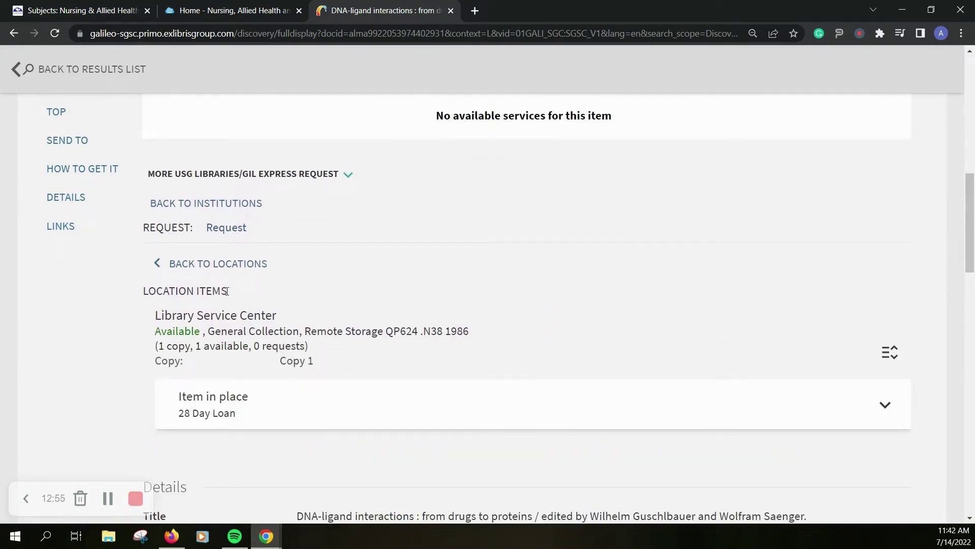
{"action": "scroll", "coordinate": [477, 279], "scroll_direction": "up", "scroll_amount": 3}
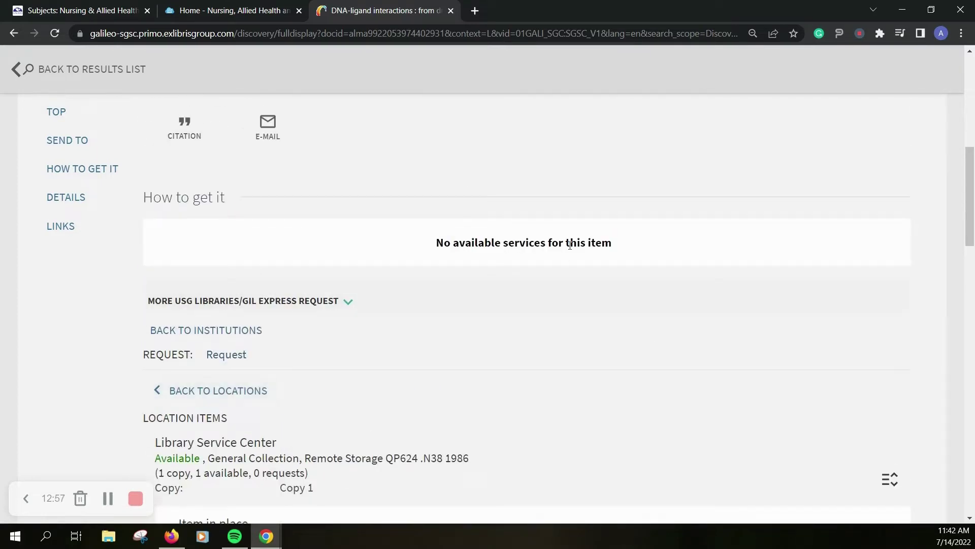
{"action": "scroll", "coordinate": [342, 315], "scroll_direction": "down", "scroll_amount": 3}
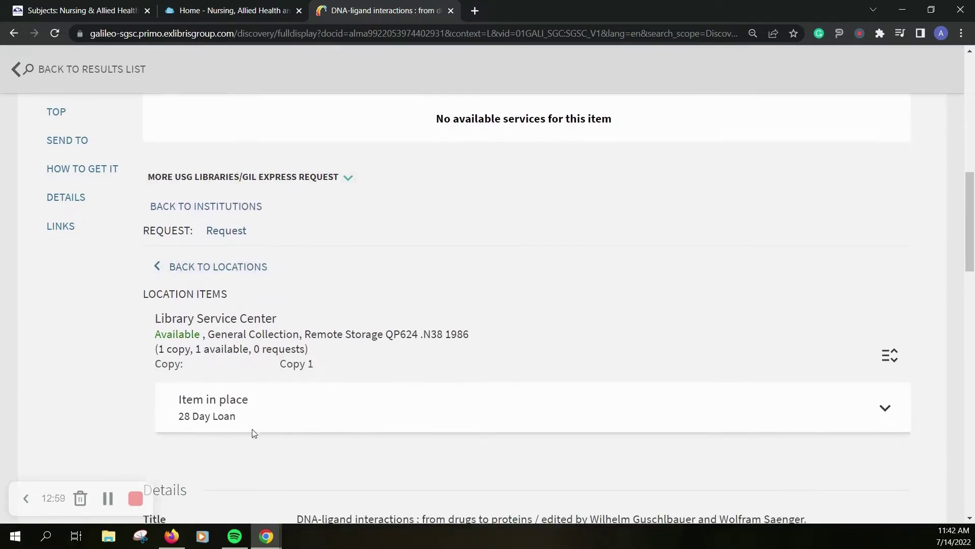
{"action": "left_click", "coordinate": [885, 405]}
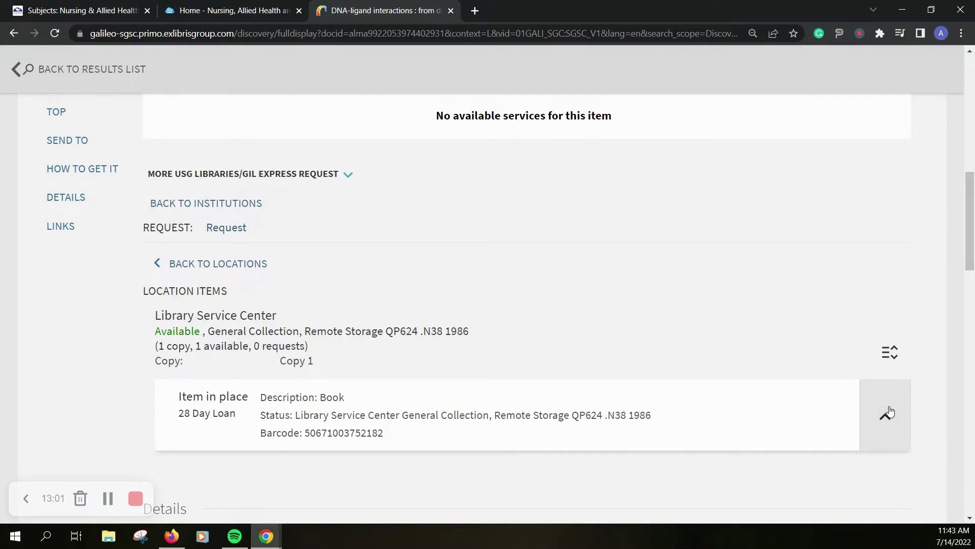
{"action": "left_click", "coordinate": [888, 411]}
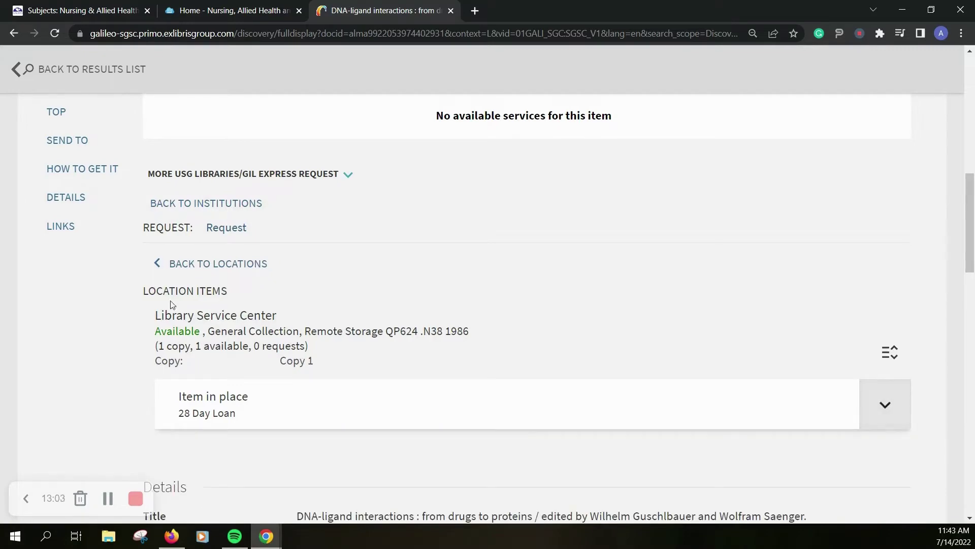
Step: Open the request form for the Georgia Tech copy, review its pickup fields, and return to the list of institutions
{"action": "left_click", "coordinate": [170, 268]}
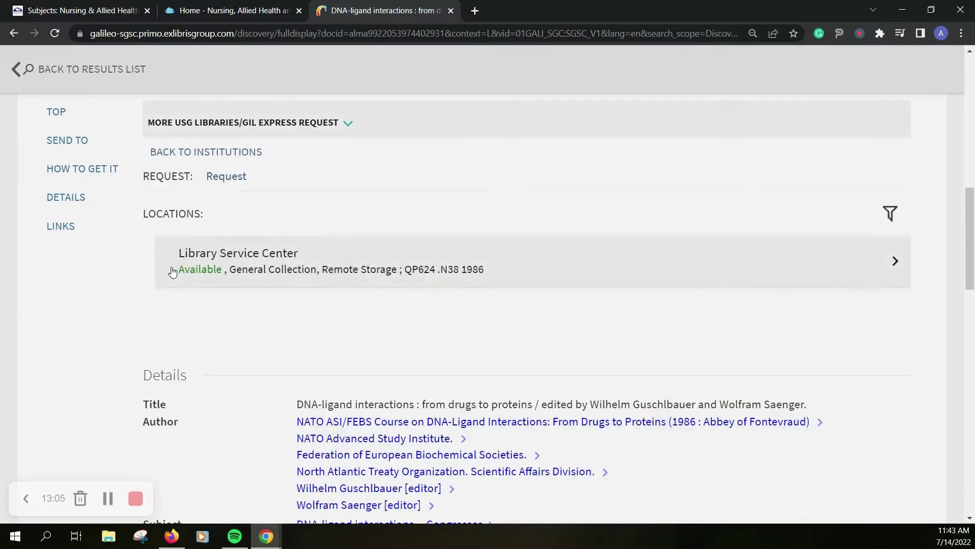
{"action": "left_click", "coordinate": [225, 240]}
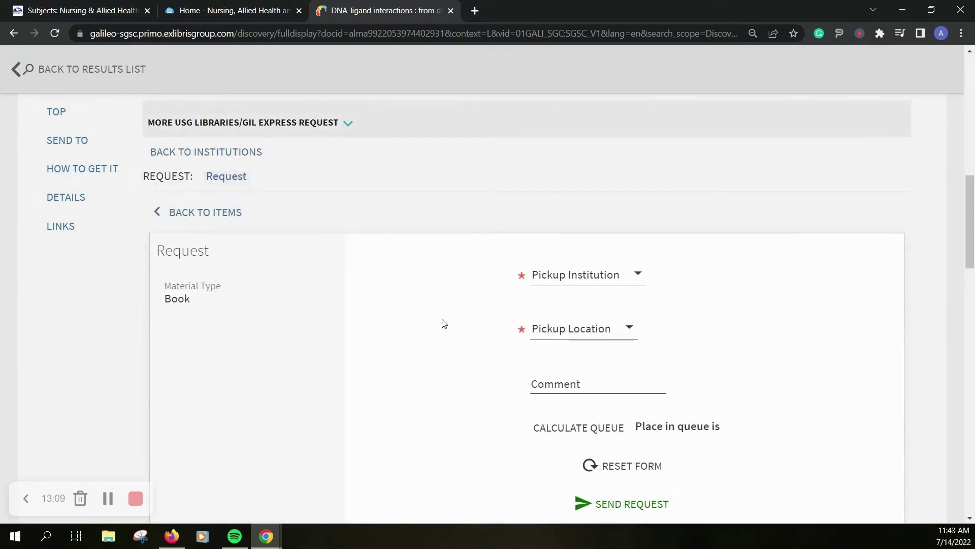
{"action": "scroll", "coordinate": [446, 321], "scroll_direction": "down", "scroll_amount": 1}
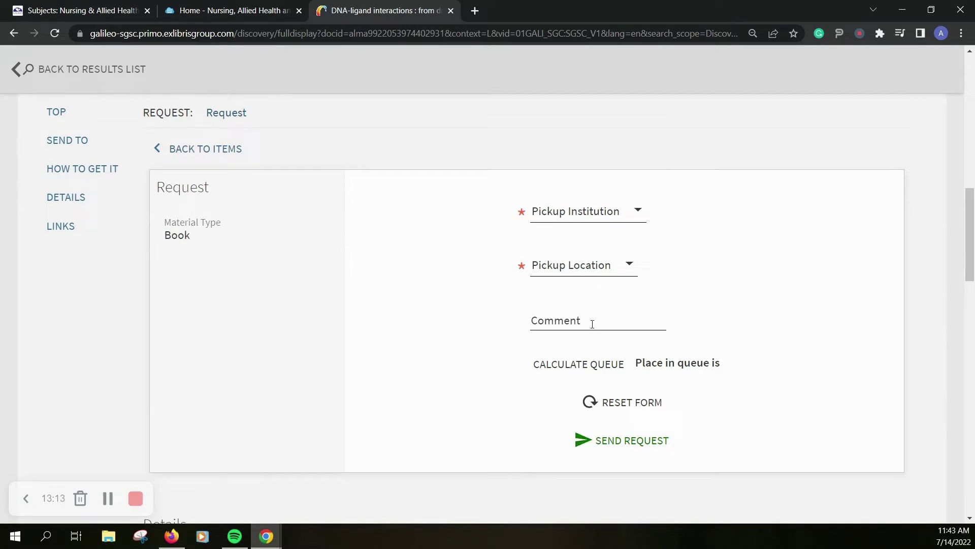
{"action": "scroll", "coordinate": [330, 281], "scroll_direction": "up", "scroll_amount": 3}
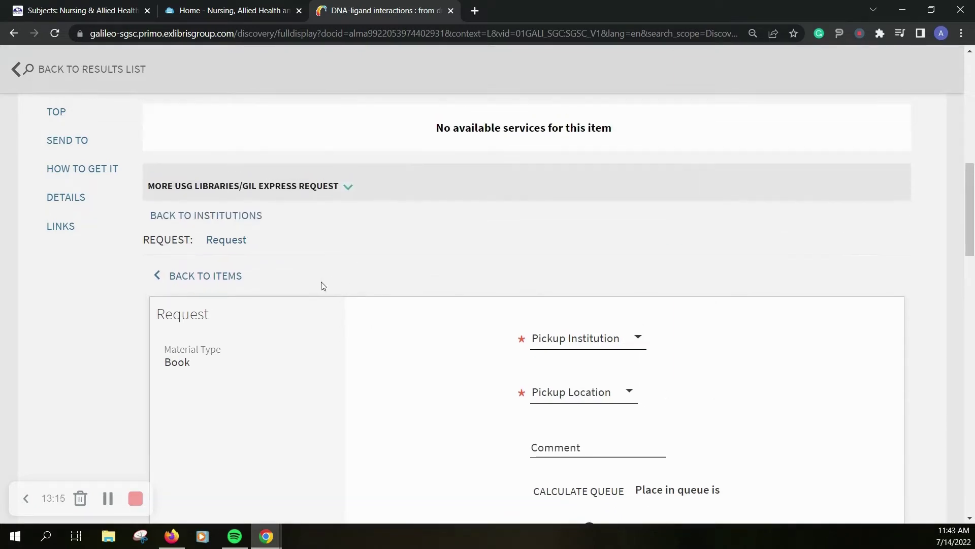
{"action": "left_click", "coordinate": [191, 280]}
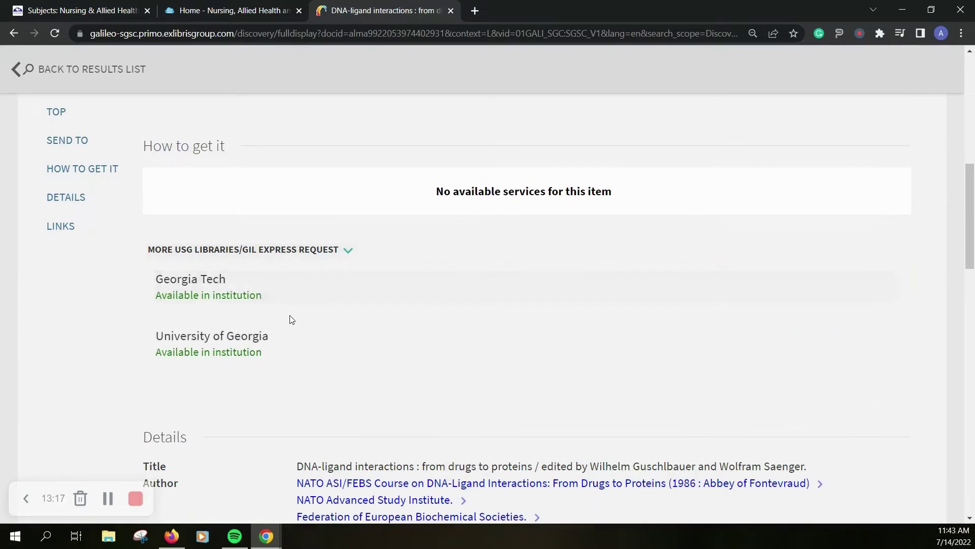
Step: Read through the book record's details, including its authors, subjects, contents, summary, and publication information
{"action": "scroll", "coordinate": [292, 359], "scroll_direction": "up", "scroll_amount": 3}
{"action": "scroll", "coordinate": [291, 359], "scroll_direction": "down", "scroll_amount": 7}
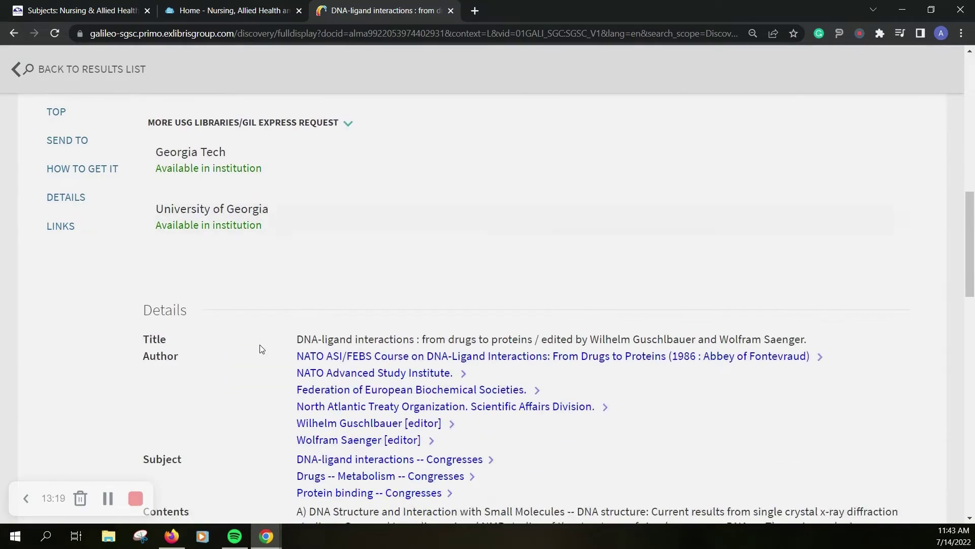
{"action": "scroll", "coordinate": [254, 343], "scroll_direction": "down", "scroll_amount": 1}
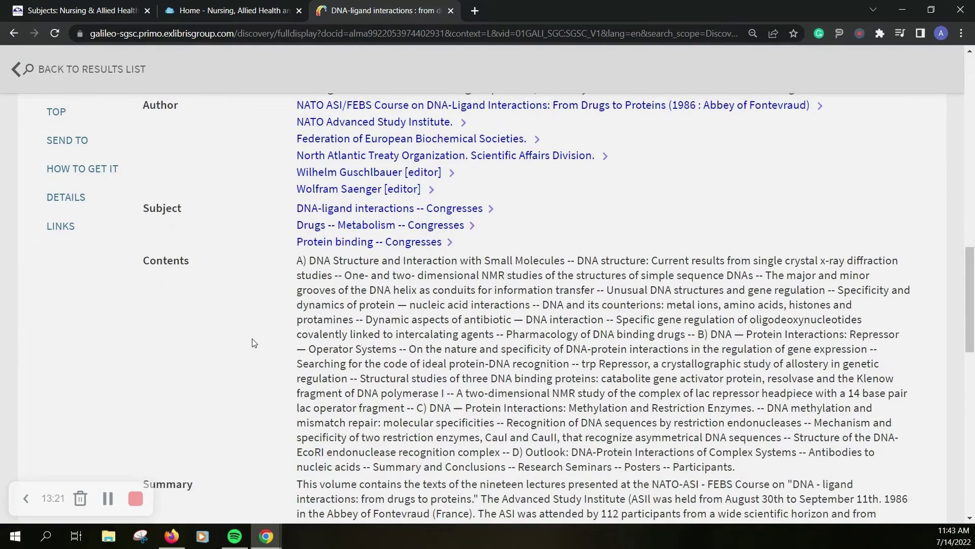
{"action": "scroll", "coordinate": [259, 345], "scroll_direction": "down", "scroll_amount": 4}
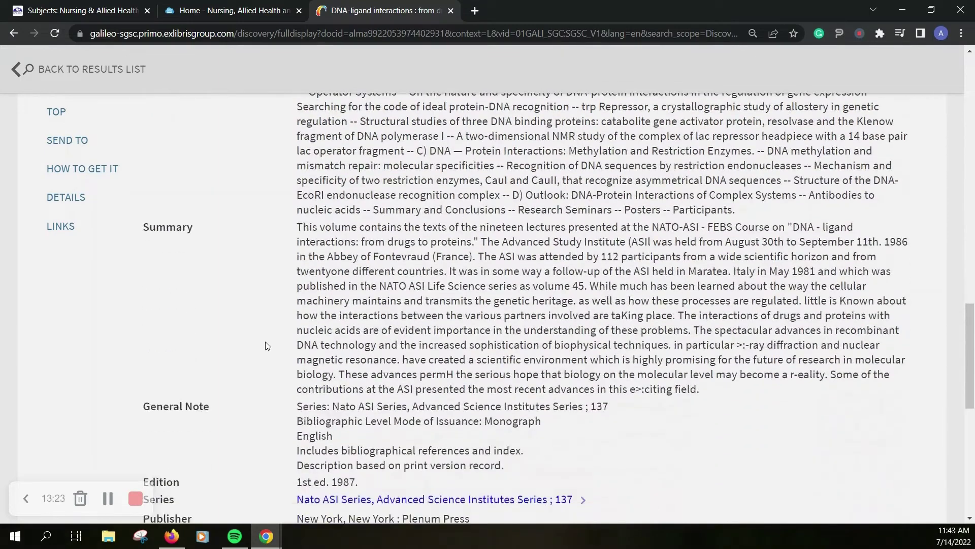
{"action": "scroll", "coordinate": [267, 345], "scroll_direction": "down", "scroll_amount": 2}
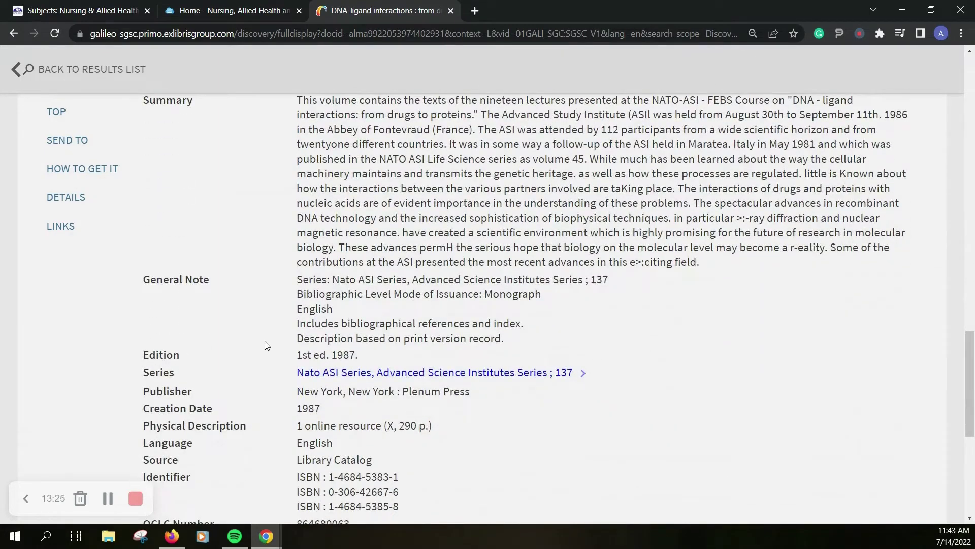
{"action": "scroll", "coordinate": [268, 346], "scroll_direction": "up", "scroll_amount": 1}
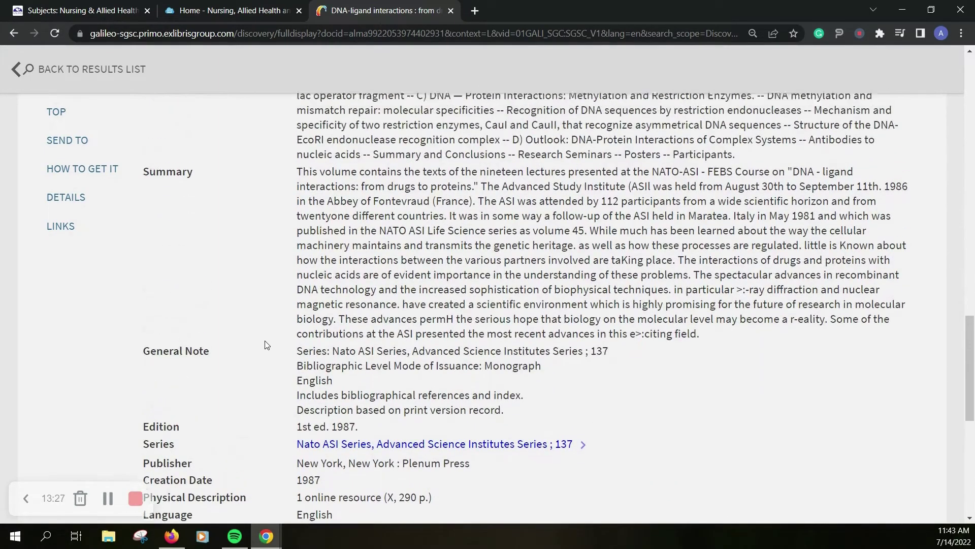
{"action": "scroll", "coordinate": [268, 346], "scroll_direction": "down", "scroll_amount": 4}
{"action": "scroll", "coordinate": [266, 344], "scroll_direction": "up", "scroll_amount": 15}
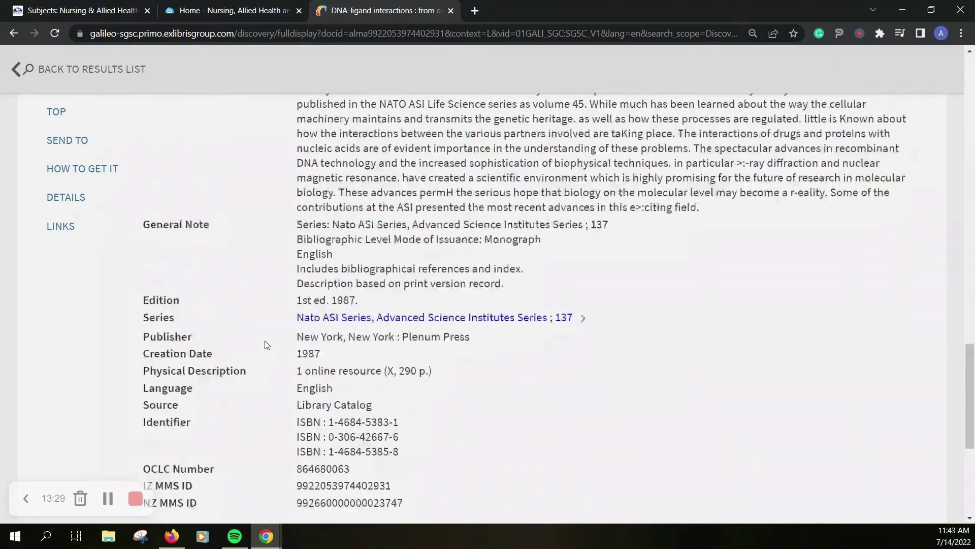
Step: Open the citation option among the book record's Send to actions
{"action": "scroll", "coordinate": [266, 345], "scroll_direction": "up", "scroll_amount": 6}
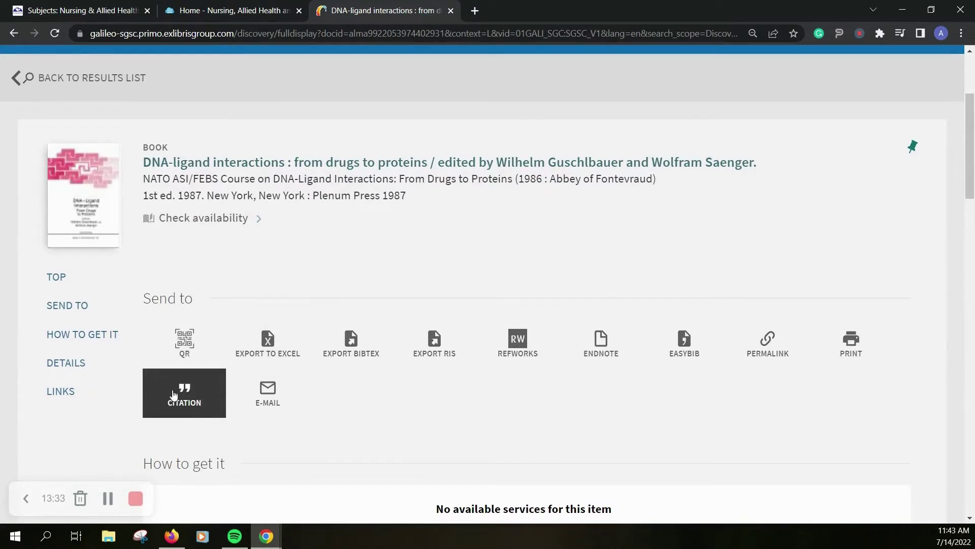
{"action": "left_click", "coordinate": [193, 395]}
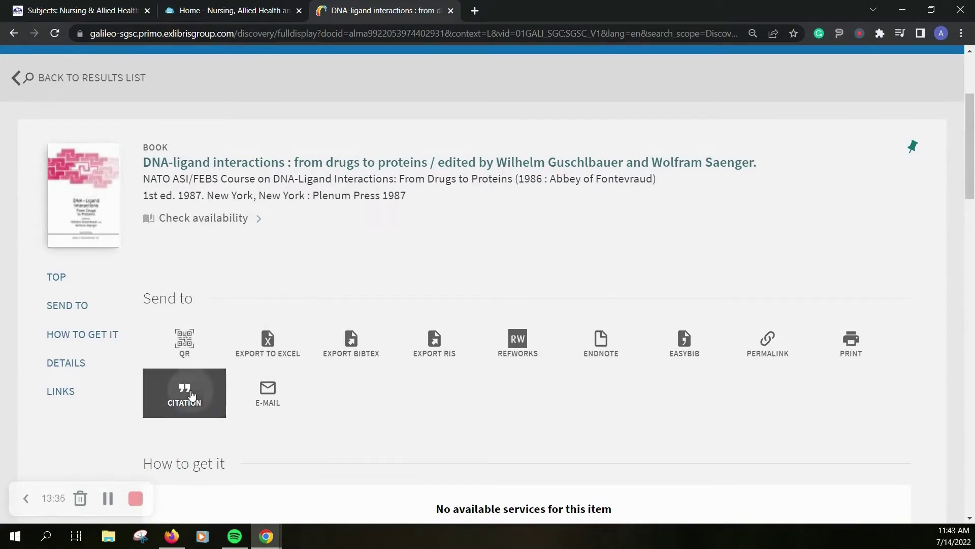
Step: Display the book's APA (7th edition) citation, review its parts, and return to the results list
{"action": "scroll", "coordinate": [395, 404], "scroll_direction": "down", "scroll_amount": 3}
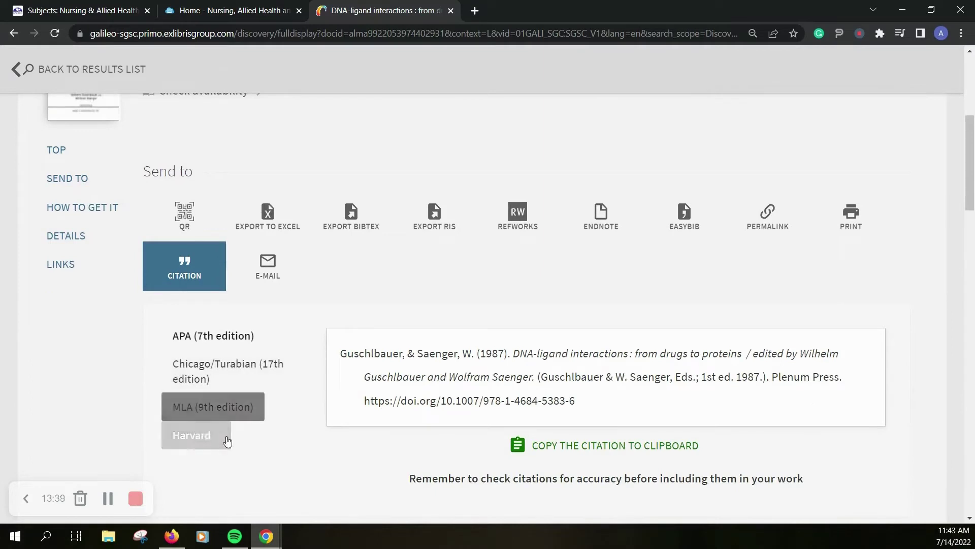
{"action": "scroll", "coordinate": [226, 437], "scroll_direction": "down", "scroll_amount": 1}
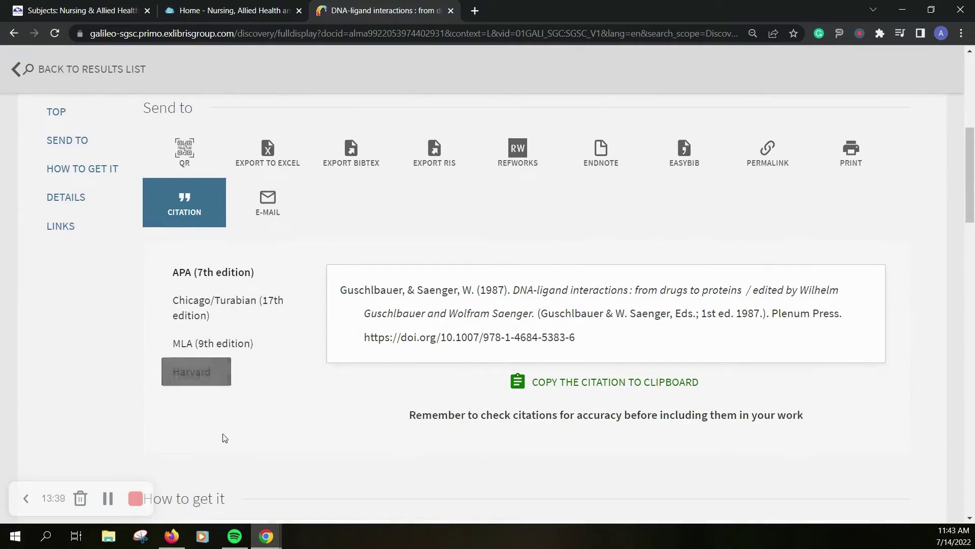
{"action": "left_click", "coordinate": [212, 280]}
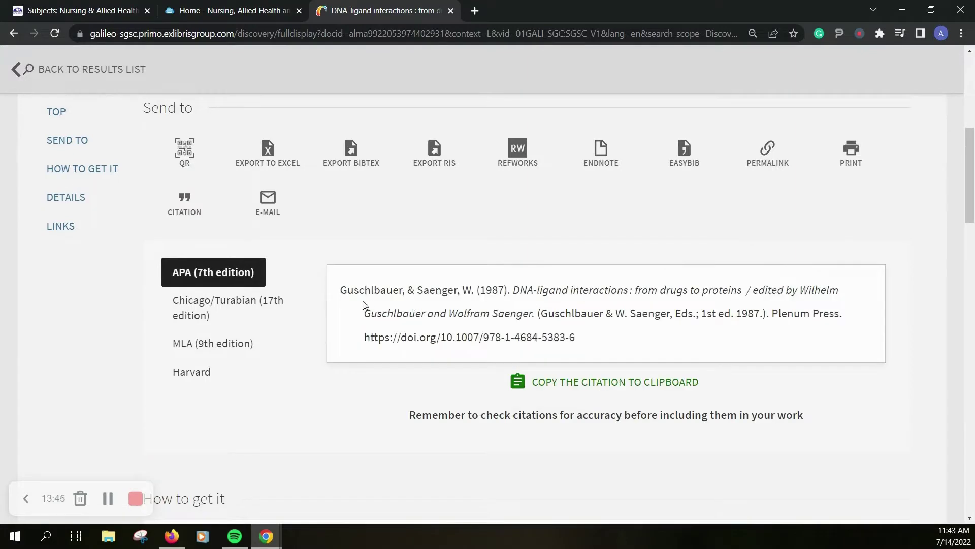
{"action": "left_click_drag", "start_coordinate": [343, 293], "coordinate": [367, 294]}
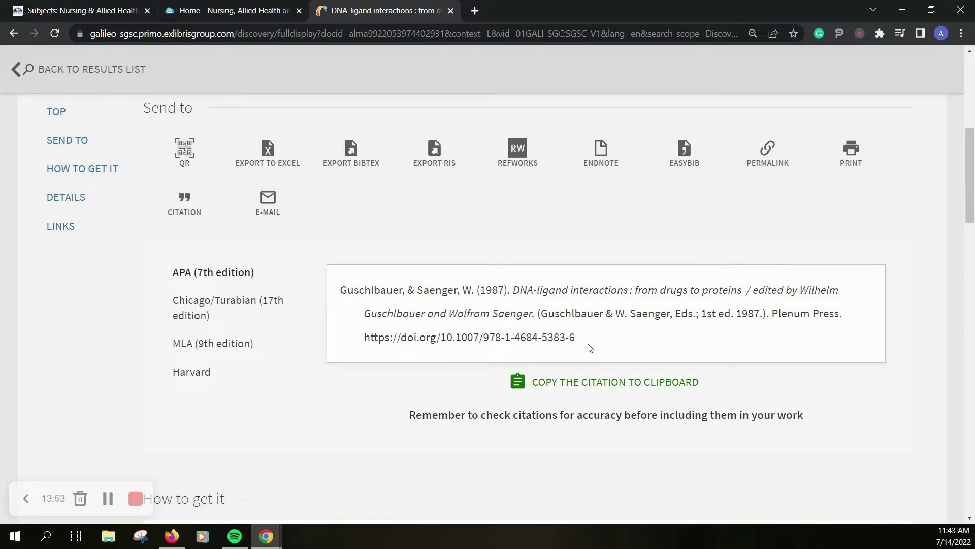
{"action": "scroll", "coordinate": [469, 354], "scroll_direction": "up", "scroll_amount": 3}
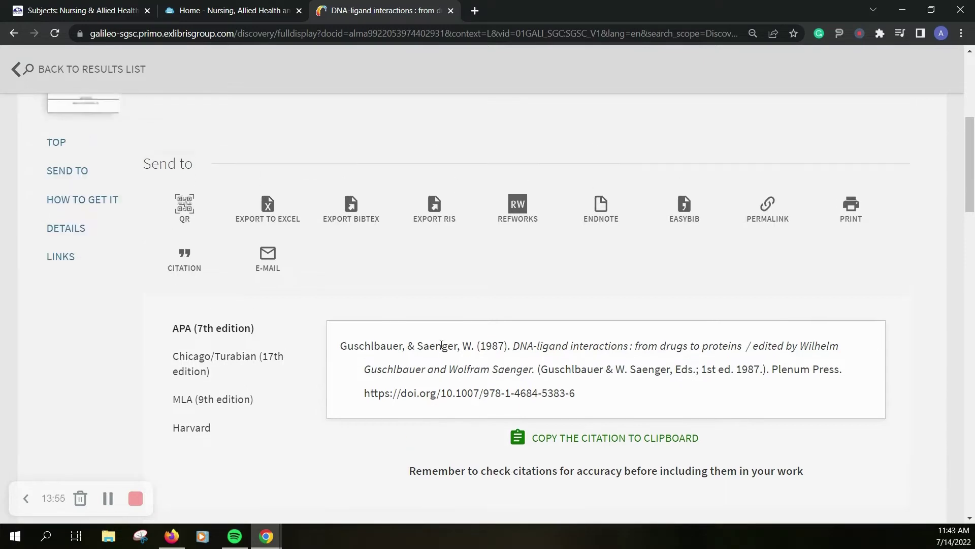
{"action": "scroll", "coordinate": [439, 354], "scroll_direction": "up", "scroll_amount": 3}
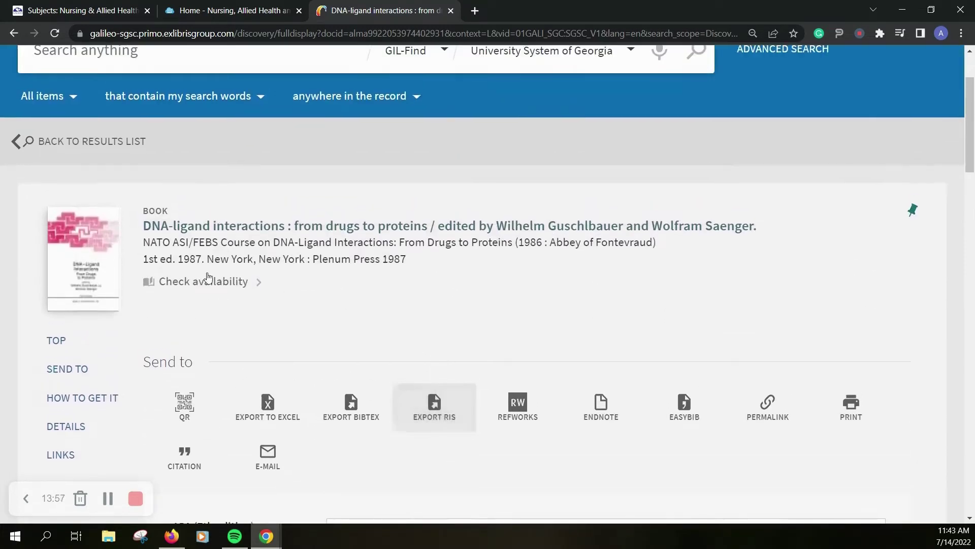
{"action": "left_click", "coordinate": [15, 142]}
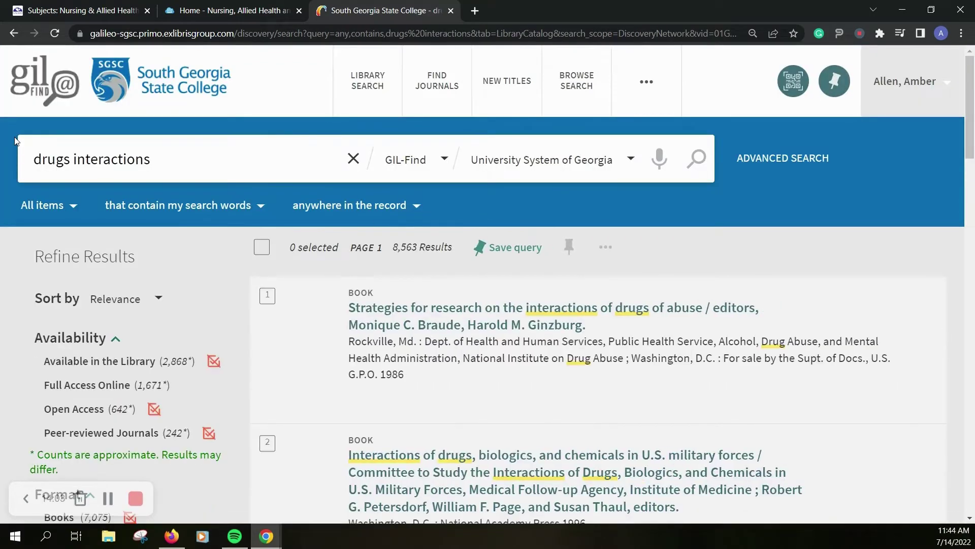
Step: Open My Library Account and review its overview of institutions, loans, requests, fines, and messages
{"action": "left_click", "coordinate": [928, 86]}
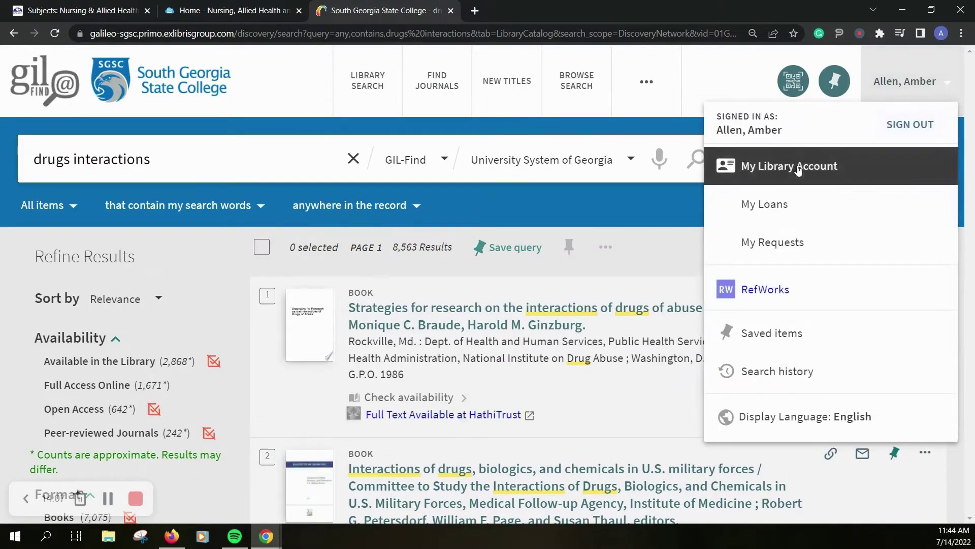
{"action": "left_click", "coordinate": [799, 170]}
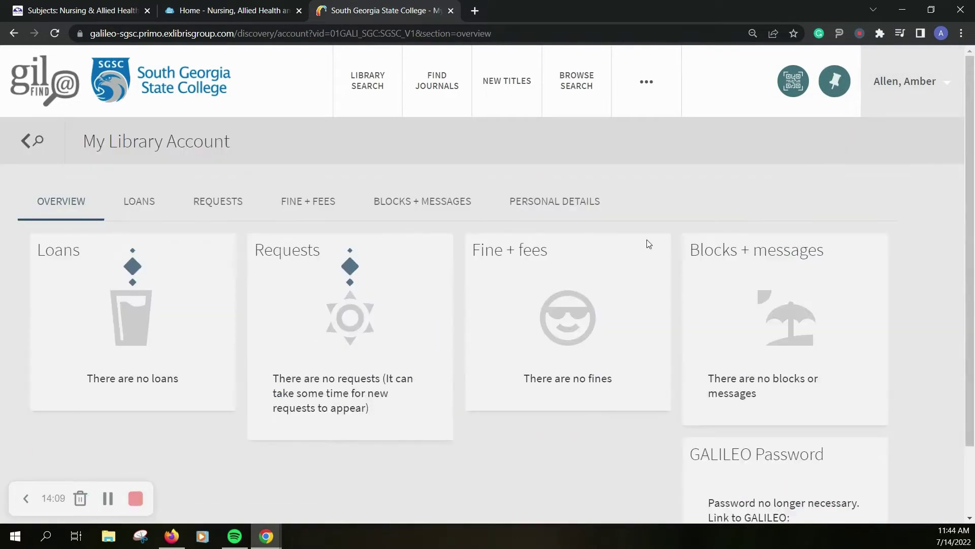
{"action": "scroll", "coordinate": [280, 227], "scroll_direction": "down", "scroll_amount": 3}
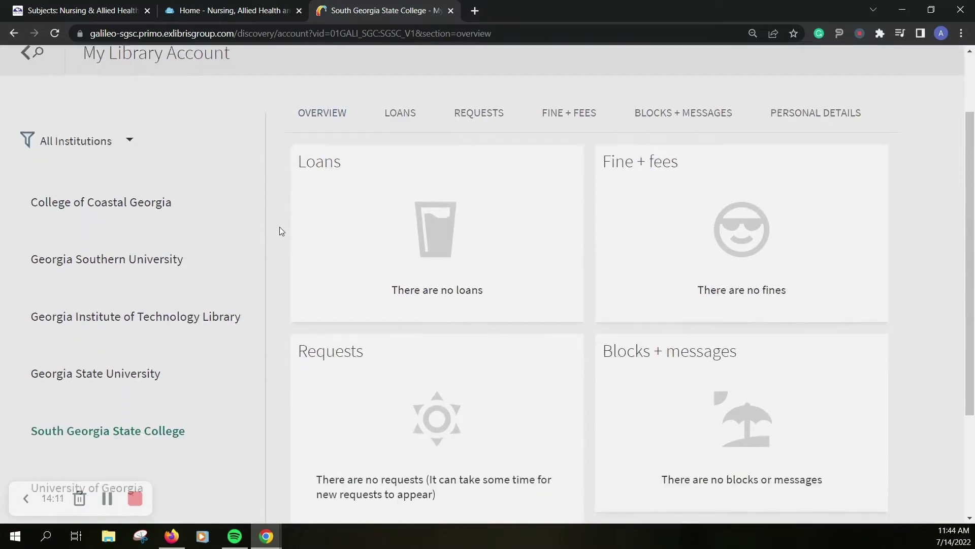
{"action": "scroll", "coordinate": [281, 233], "scroll_direction": "down", "scroll_amount": 1}
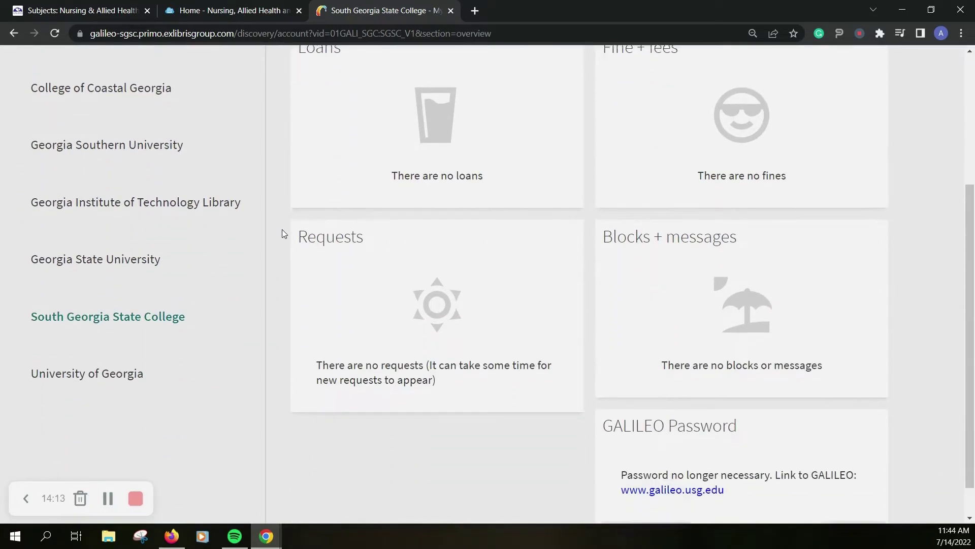
{"action": "scroll", "coordinate": [290, 242], "scroll_direction": "up", "scroll_amount": 4}
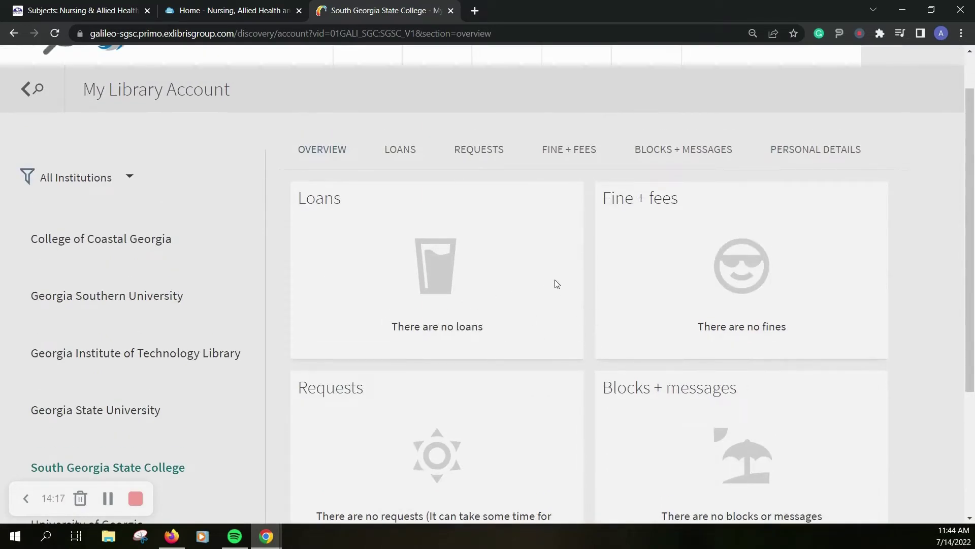
Step: Check the account's active loans and requests, and go back to the search results
{"action": "left_click", "coordinate": [402, 152]}
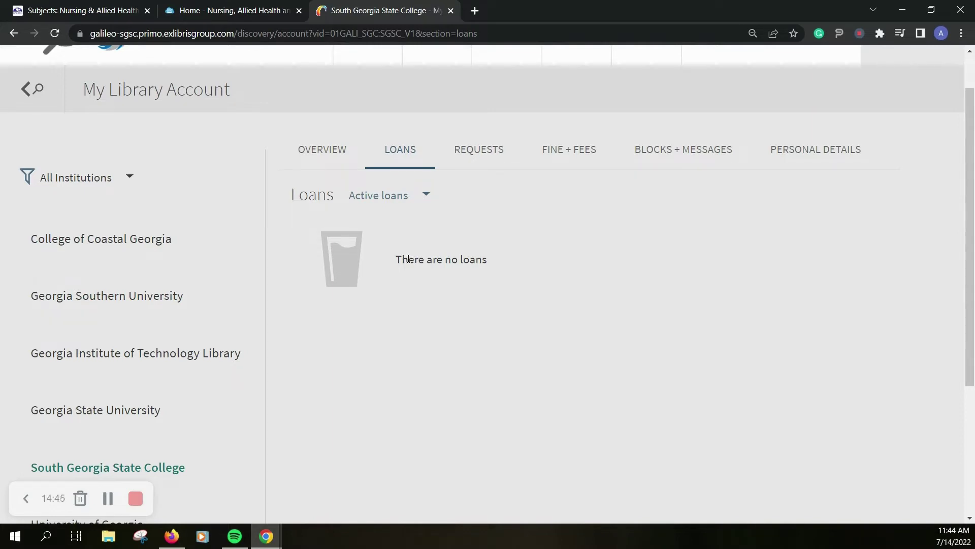
{"action": "scroll", "coordinate": [403, 264], "scroll_direction": "up", "scroll_amount": 1}
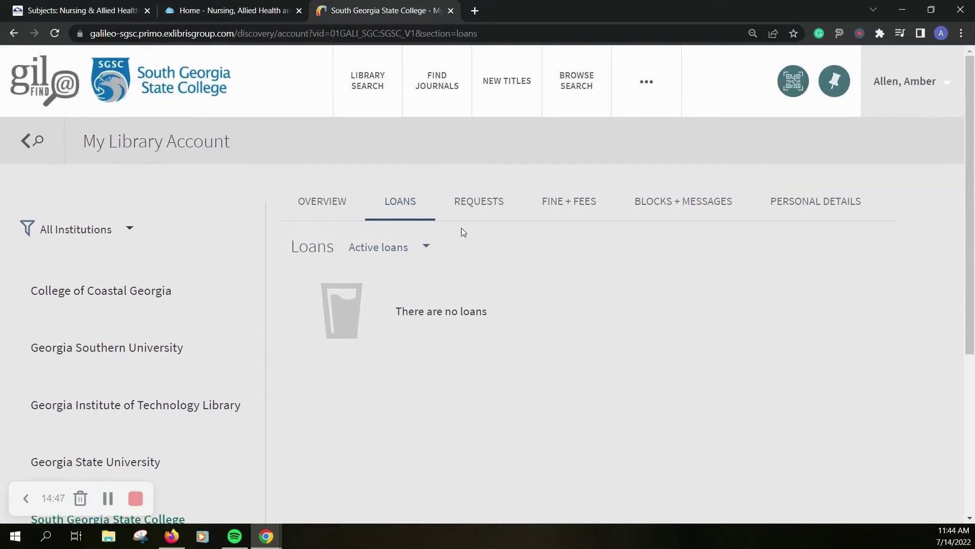
{"action": "left_click", "coordinate": [484, 204]}
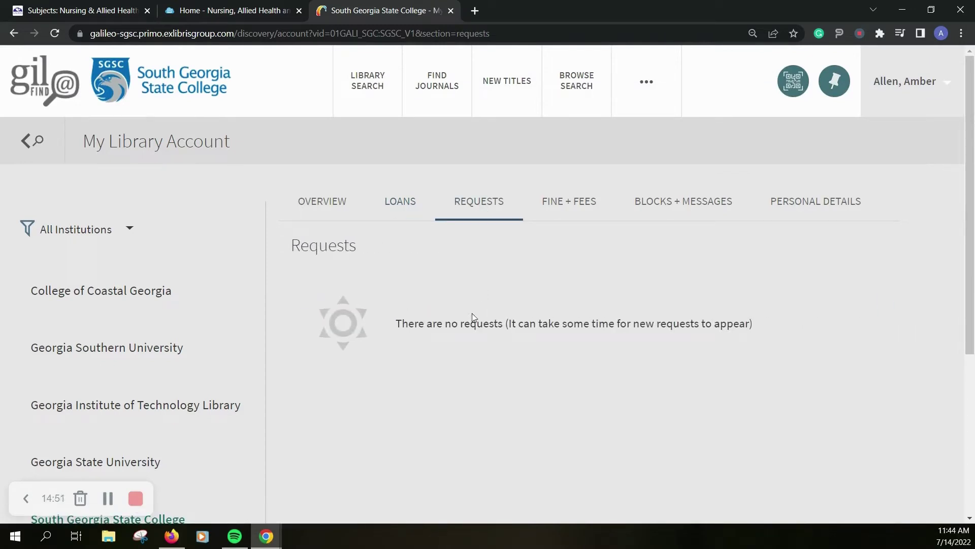
{"action": "left_click", "coordinate": [32, 141]}
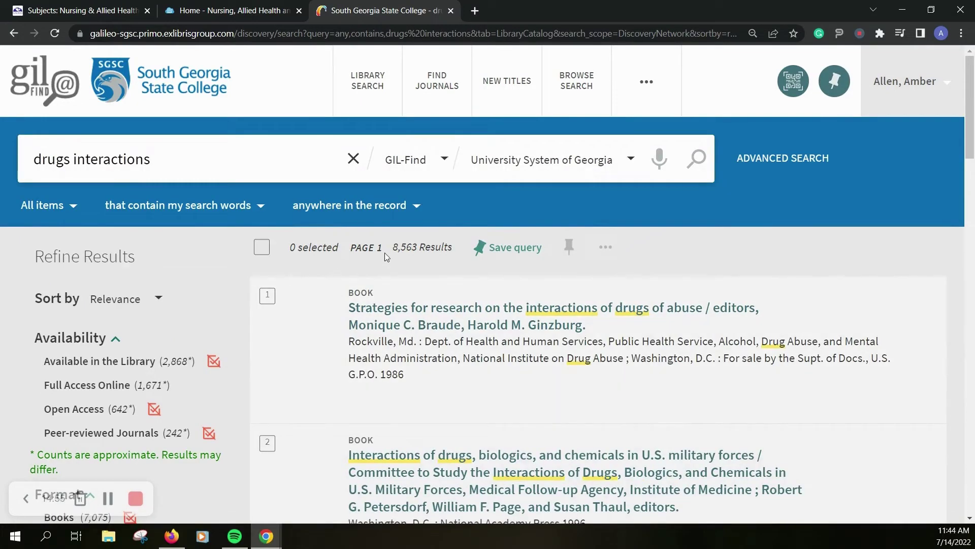
Step: Limit the GIL-Find search scope to South Georgia State College and rerun the drugs interactions search
{"action": "left_click", "coordinate": [534, 173]}
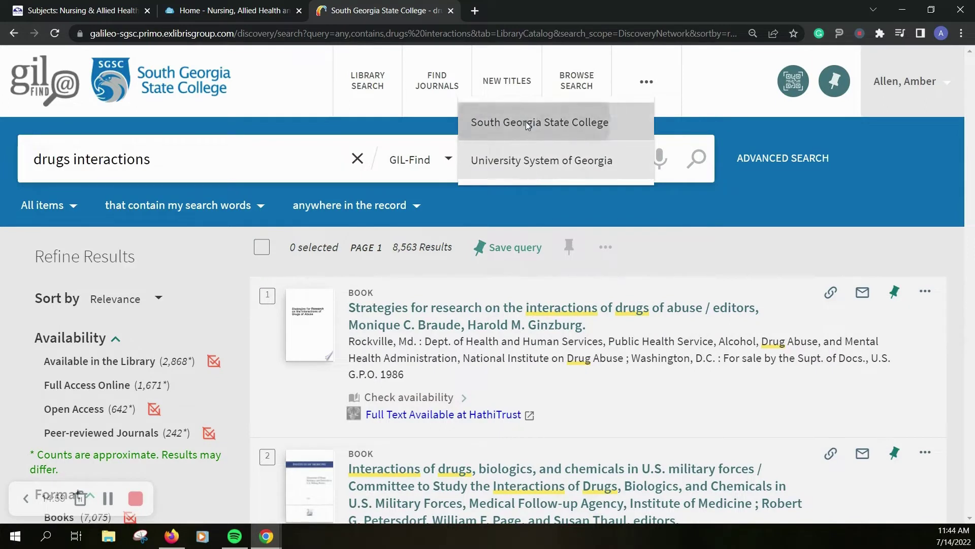
{"action": "left_click", "coordinate": [527, 125]}
{"action": "left_click", "coordinate": [697, 164]}
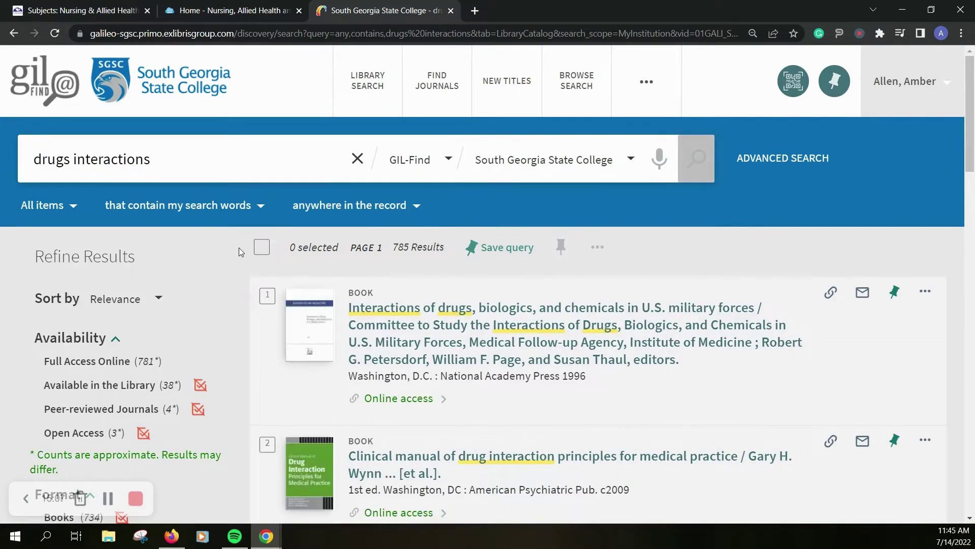
Step: Filter the results to the South GA State College -Waycross Campus Library and look over the filtered list
{"action": "scroll", "coordinate": [241, 252], "scroll_direction": "down", "scroll_amount": 2}
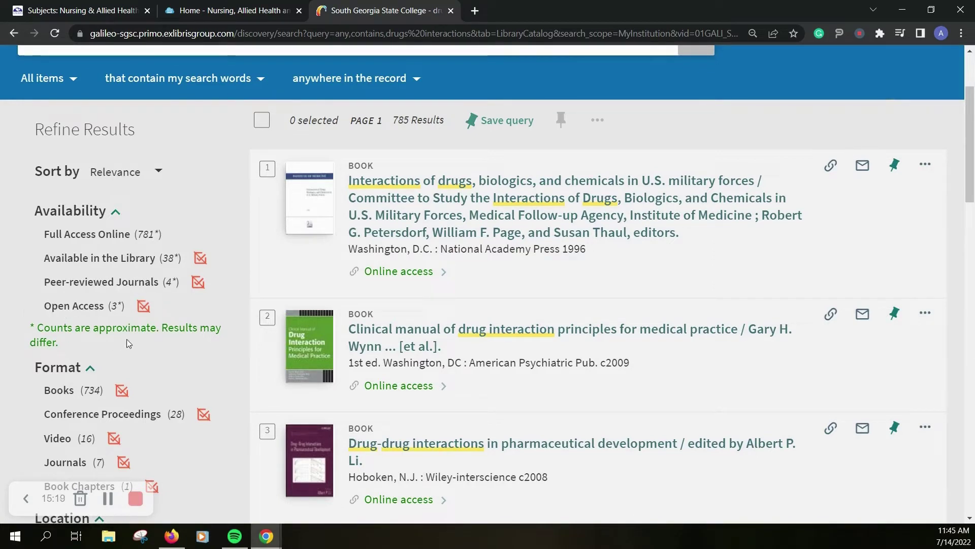
{"action": "scroll", "coordinate": [241, 333], "scroll_direction": "down", "scroll_amount": 3}
{"action": "scroll", "coordinate": [186, 325], "scroll_direction": "down", "scroll_amount": 2}
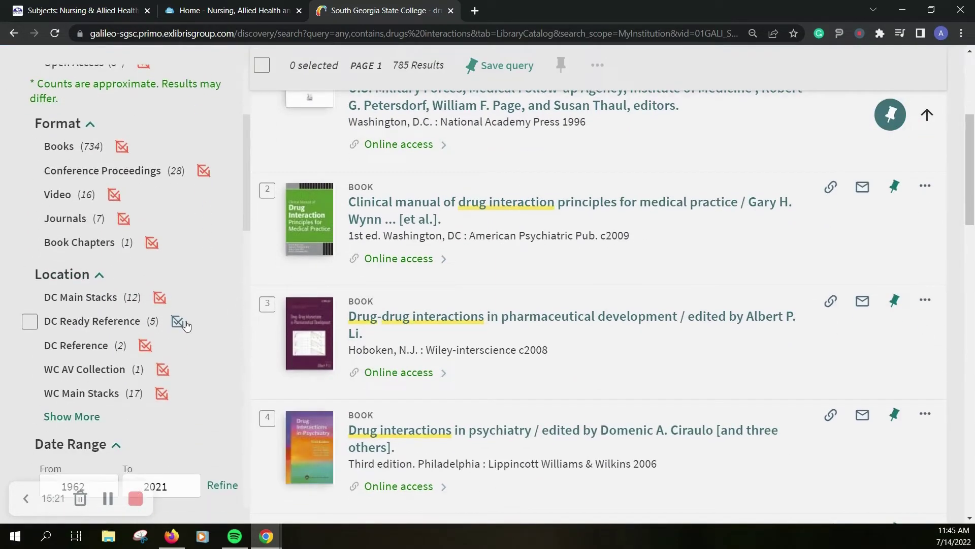
{"action": "scroll", "coordinate": [186, 325], "scroll_direction": "down", "scroll_amount": 2}
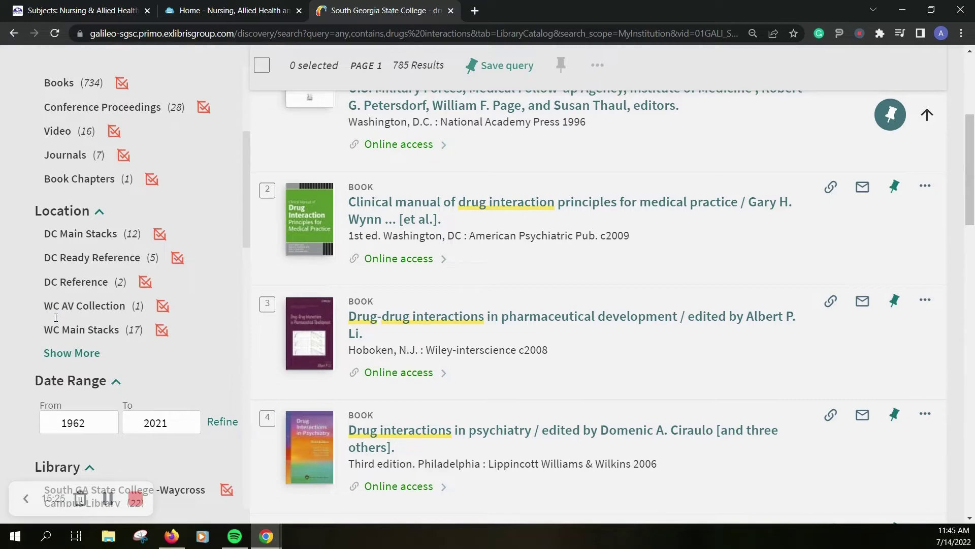
{"action": "scroll", "coordinate": [257, 348], "scroll_direction": "down", "scroll_amount": 3}
{"action": "scroll", "coordinate": [153, 331], "scroll_direction": "down", "scroll_amount": 4}
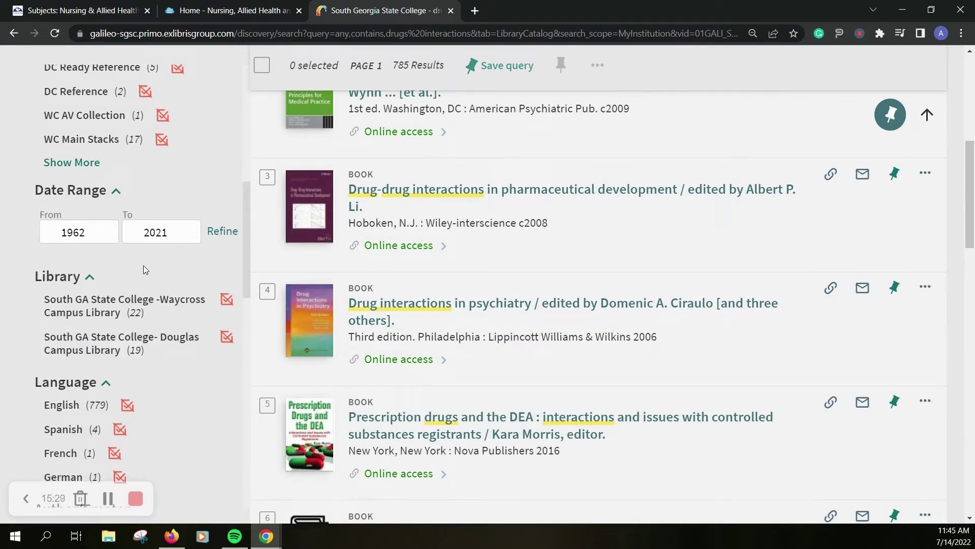
{"action": "scroll", "coordinate": [148, 263], "scroll_direction": "down", "scroll_amount": 1}
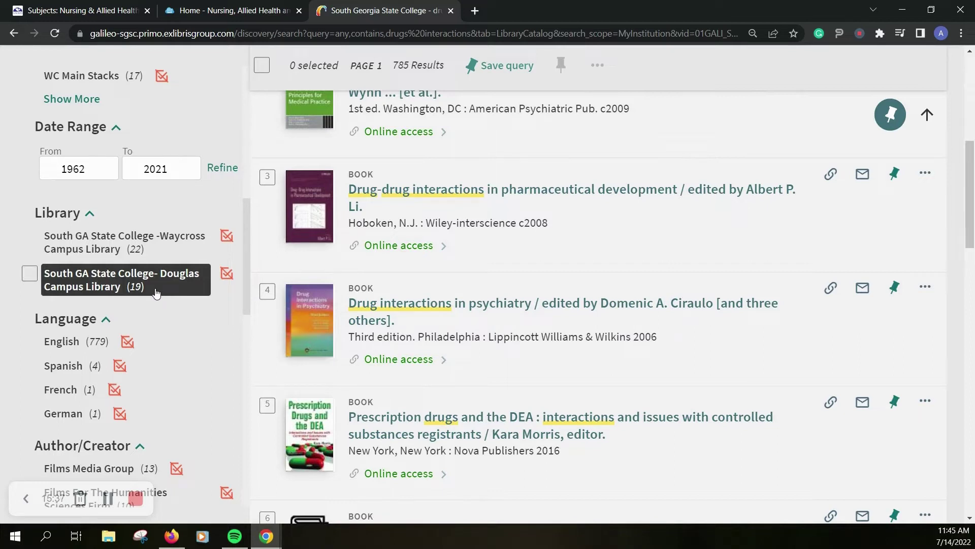
{"action": "left_click", "coordinate": [30, 236]}
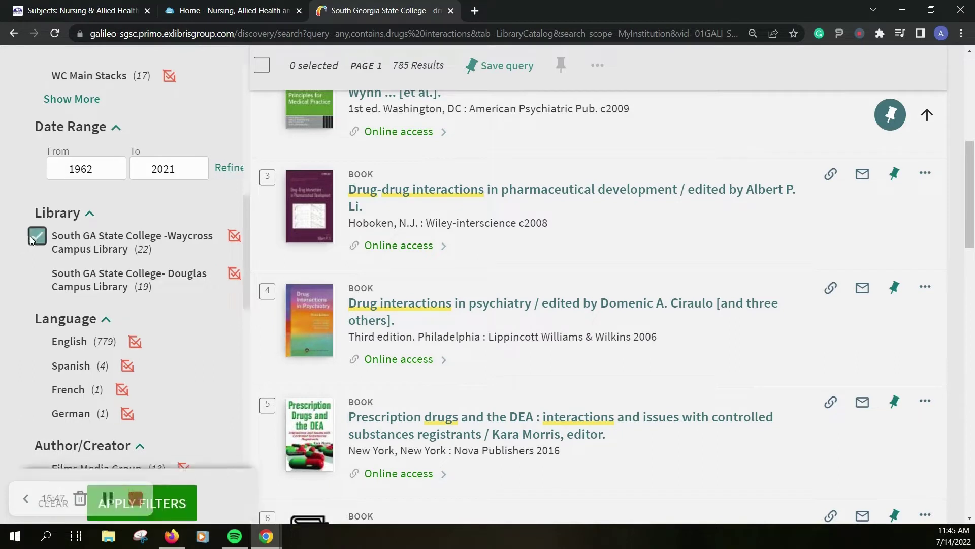
{"action": "left_click", "coordinate": [179, 486]}
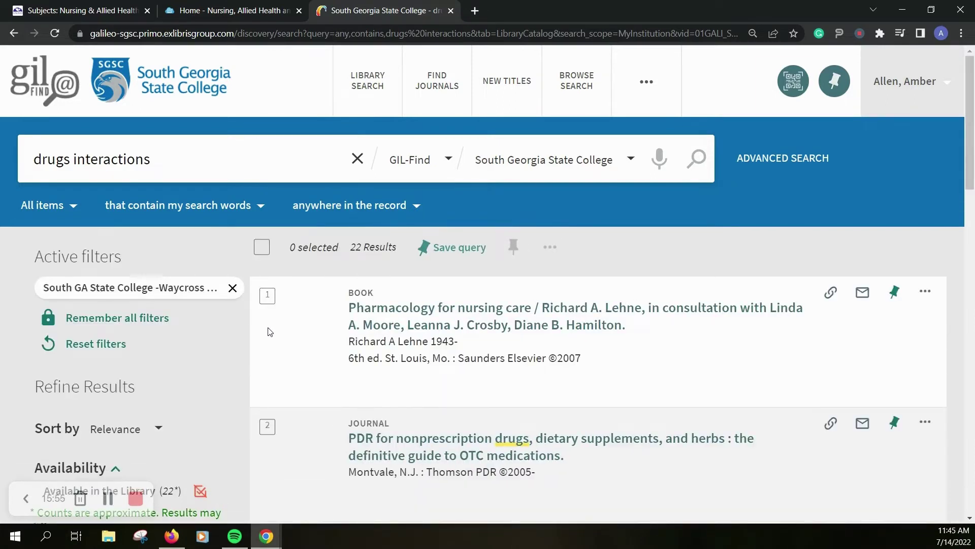
{"action": "scroll", "coordinate": [254, 337], "scroll_direction": "down", "scroll_amount": 1}
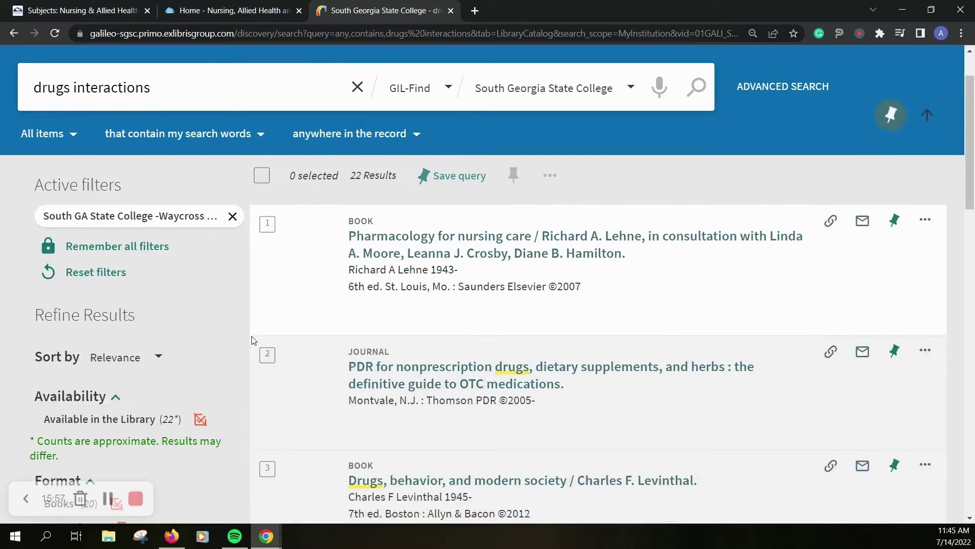
{"action": "scroll", "coordinate": [250, 337], "scroll_direction": "up", "scroll_amount": 1}
{"action": "left_click", "coordinate": [108, 498]}
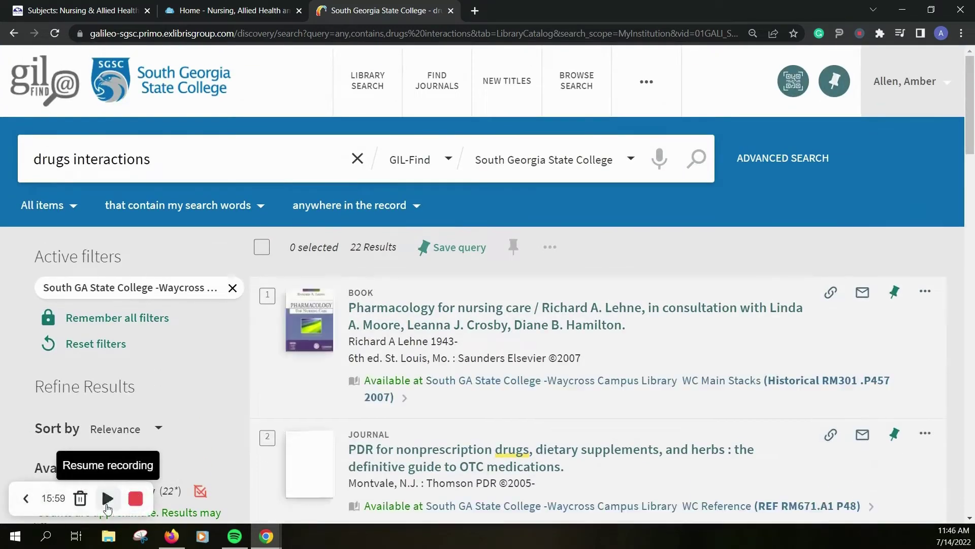
{"action": "left_click", "coordinate": [108, 497]}
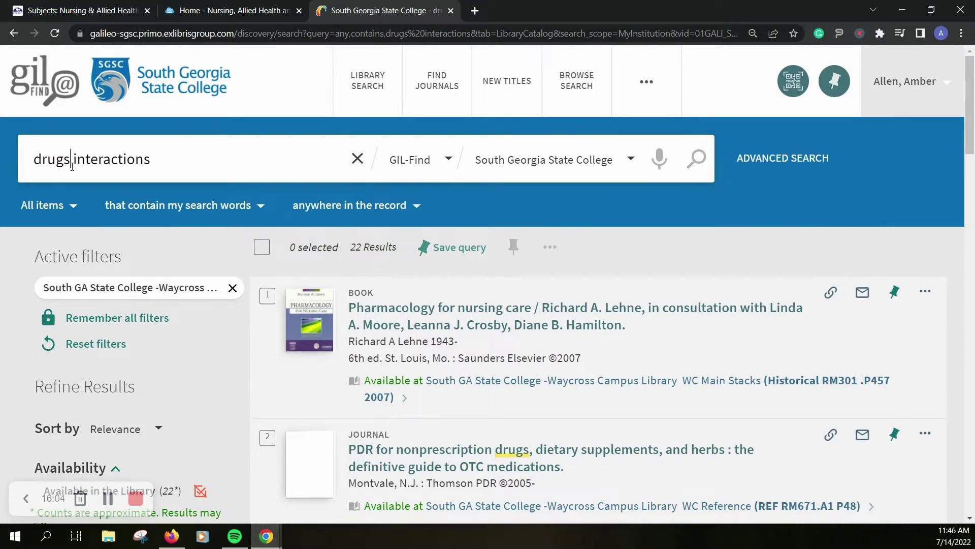
Step: Change the search phrase to "drug interactions" and run the search
{"action": "key", "text": "BackSpace"}
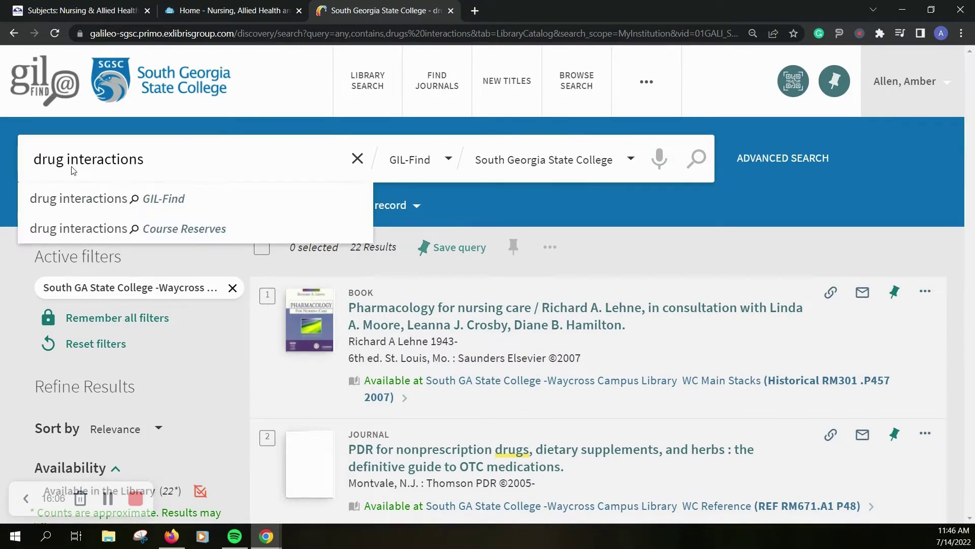
{"action": "left_click", "coordinate": [175, 162]}
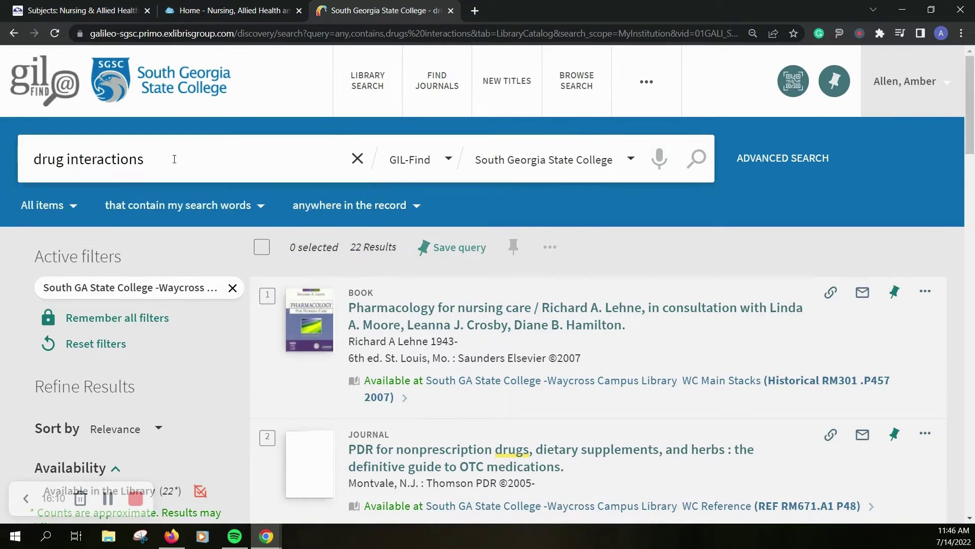
{"action": "key", "text": "Return"}
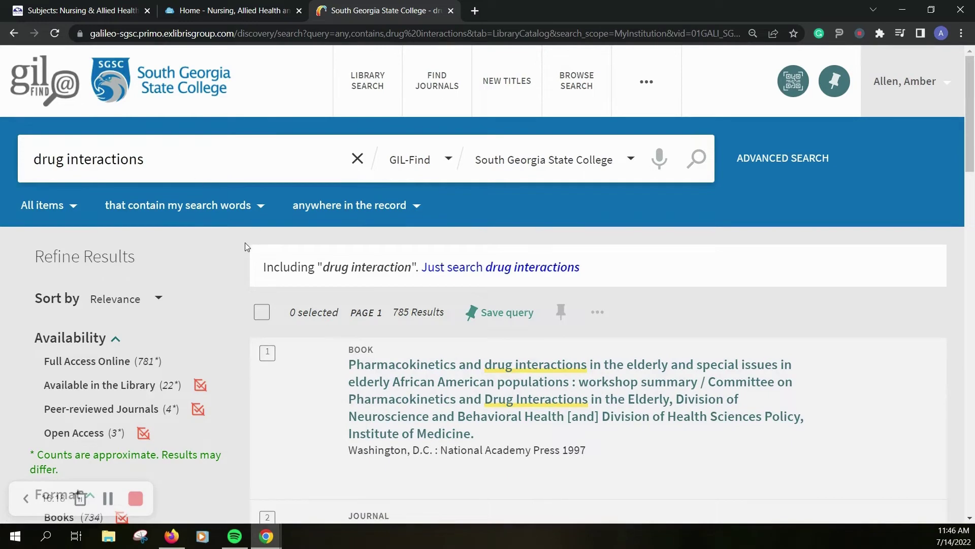
Step: Look over the refine options for the drug interactions search, and filter the results to Full Access Online
{"action": "scroll", "coordinate": [216, 328], "scroll_direction": "down", "scroll_amount": 3}
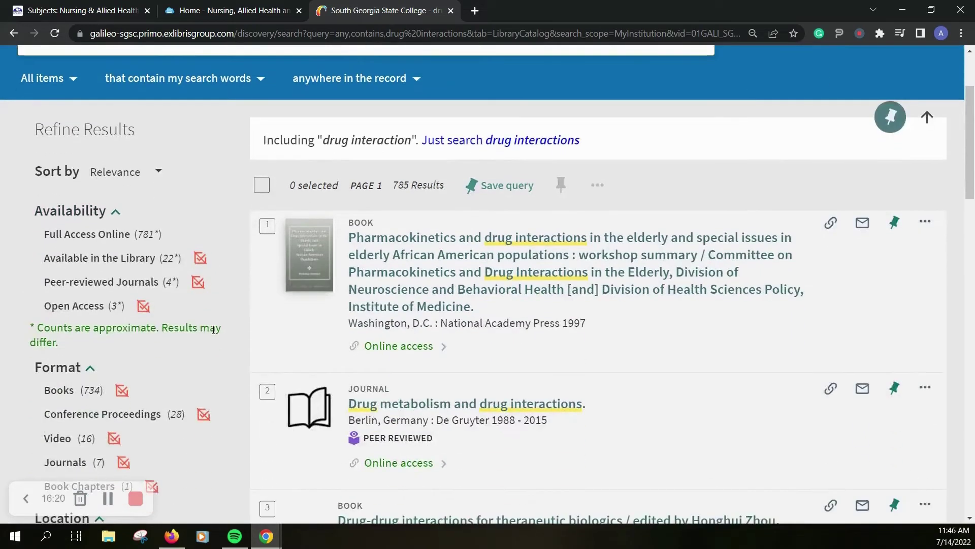
{"action": "scroll", "coordinate": [214, 329], "scroll_direction": "down", "scroll_amount": 10}
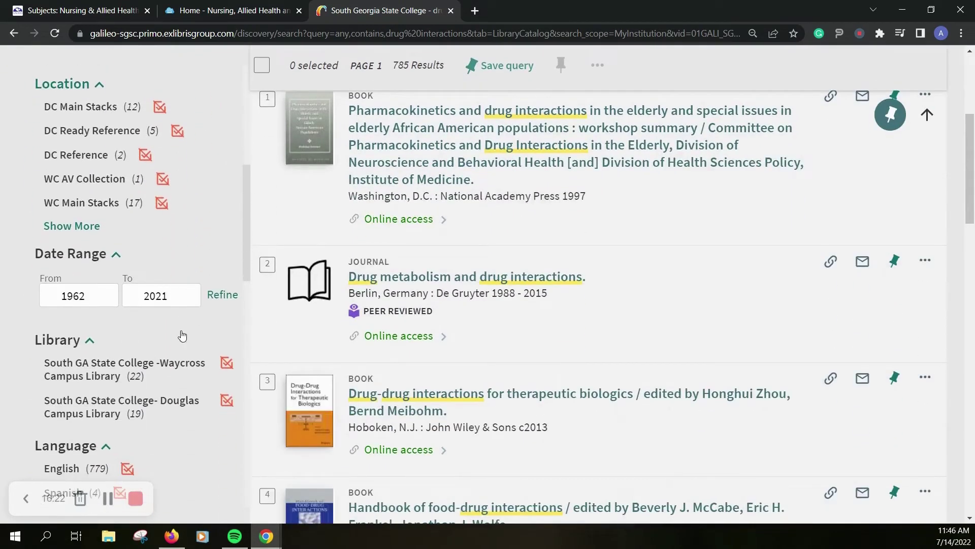
{"action": "scroll", "coordinate": [183, 335], "scroll_direction": "down", "scroll_amount": 1}
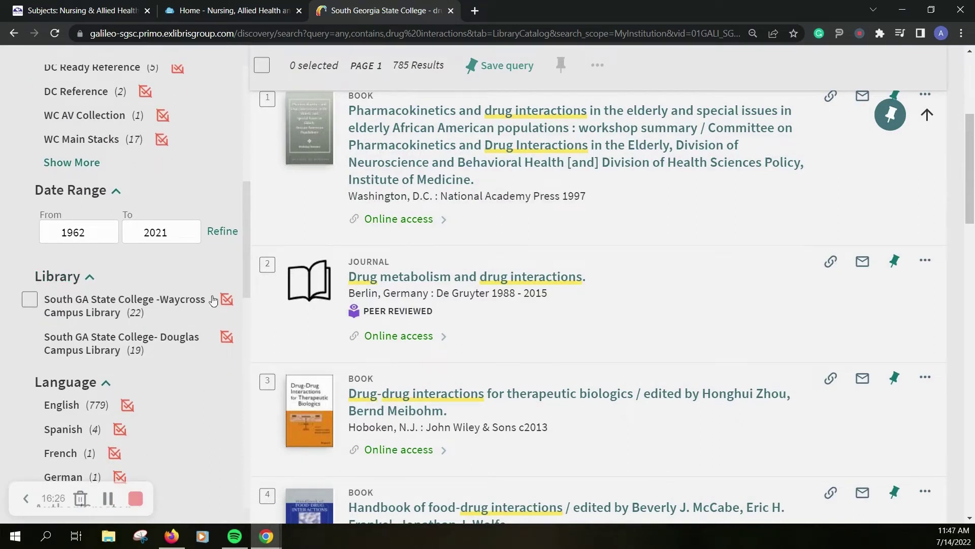
{"action": "scroll", "coordinate": [231, 310], "scroll_direction": "up", "scroll_amount": 1}
{"action": "scroll", "coordinate": [234, 315], "scroll_direction": "up", "scroll_amount": 2}
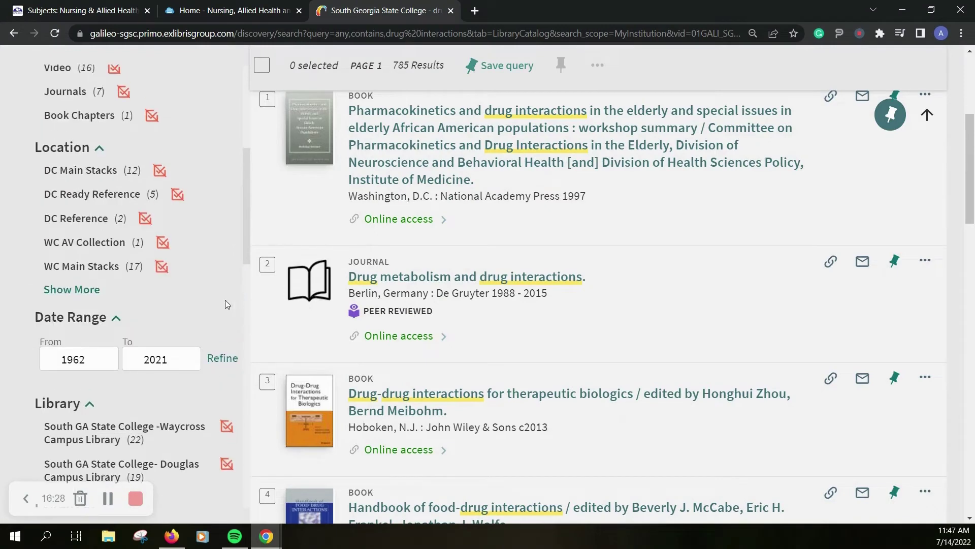
{"action": "scroll", "coordinate": [222, 300], "scroll_direction": "up", "scroll_amount": 1}
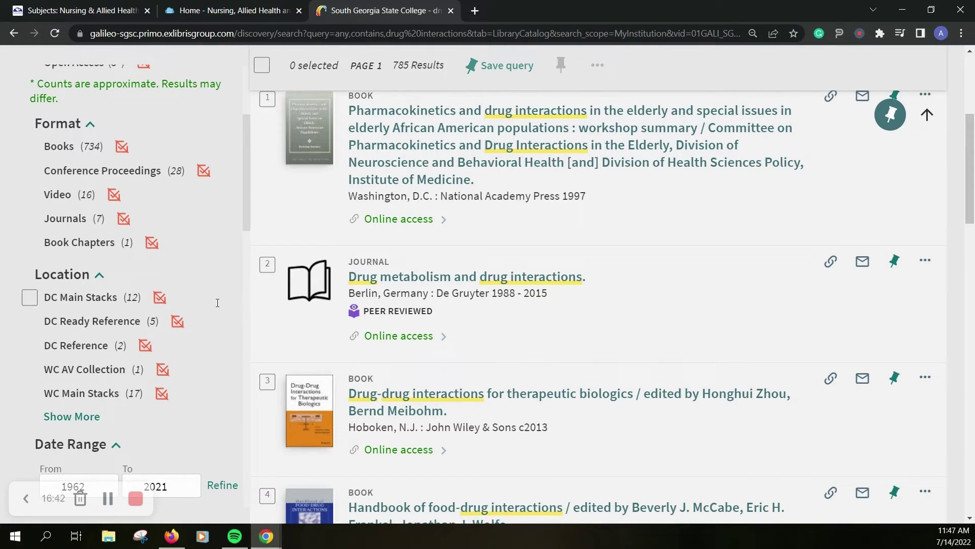
{"action": "scroll", "coordinate": [207, 305], "scroll_direction": "up", "scroll_amount": 5}
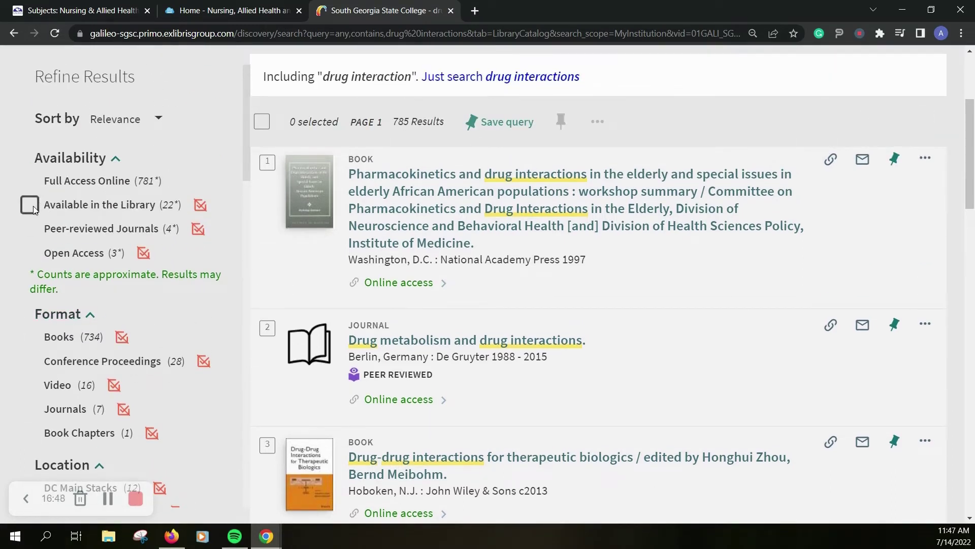
{"action": "left_click", "coordinate": [25, 180]}
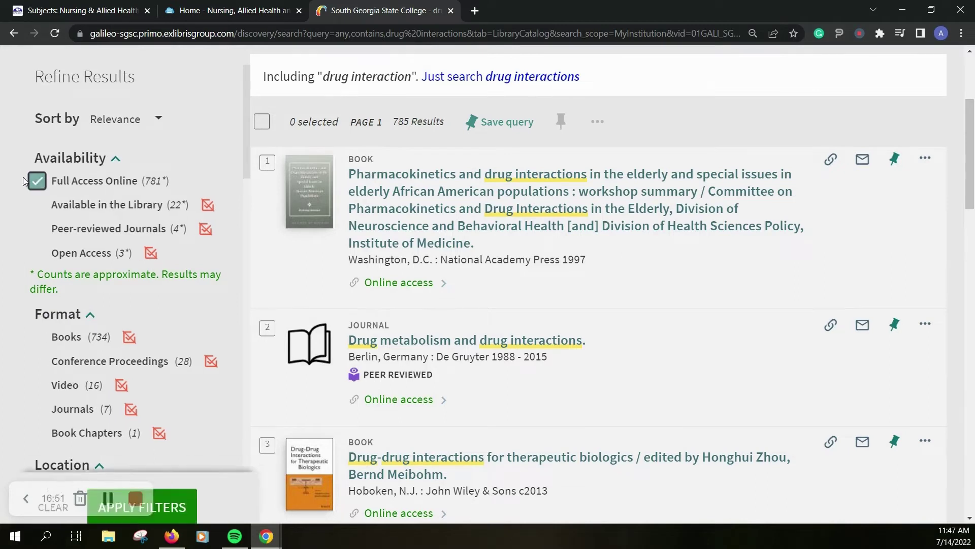
{"action": "left_click", "coordinate": [174, 489]}
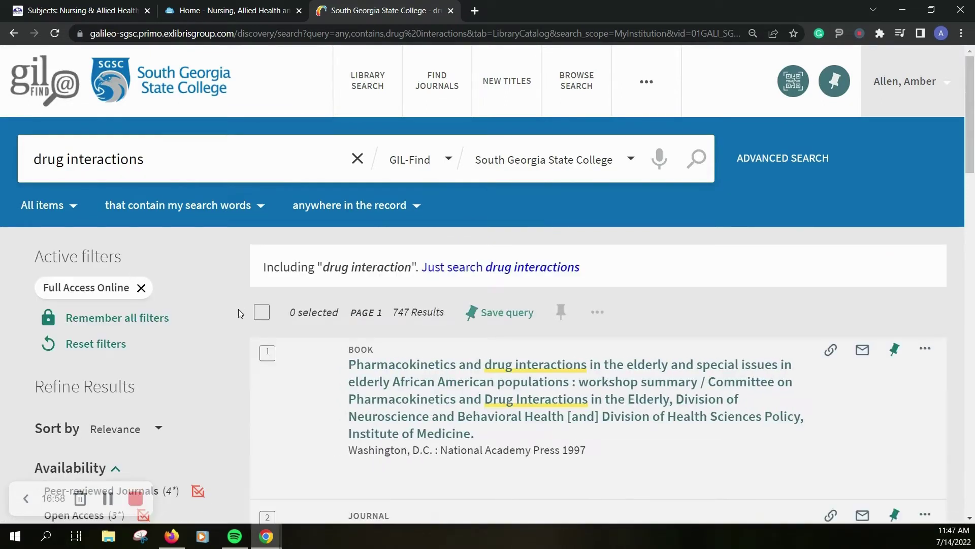
Step: Look through the online-access drug interactions results, checking each item's format, peer-reviewed or open-access label and online availability
{"action": "scroll", "coordinate": [239, 309], "scroll_direction": "down", "scroll_amount": 1}
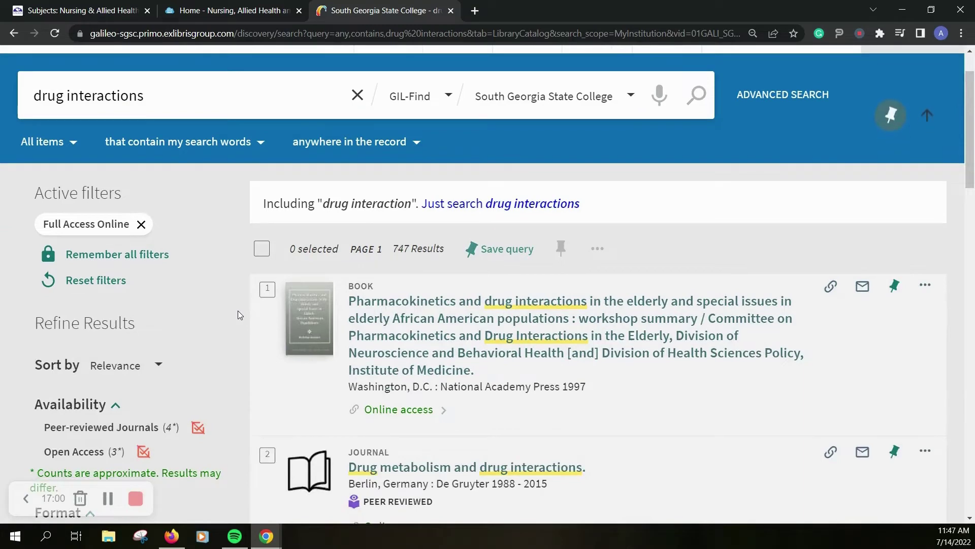
{"action": "scroll", "coordinate": [237, 311], "scroll_direction": "down", "scroll_amount": 1}
{"action": "scroll", "coordinate": [237, 314], "scroll_direction": "down", "scroll_amount": 1}
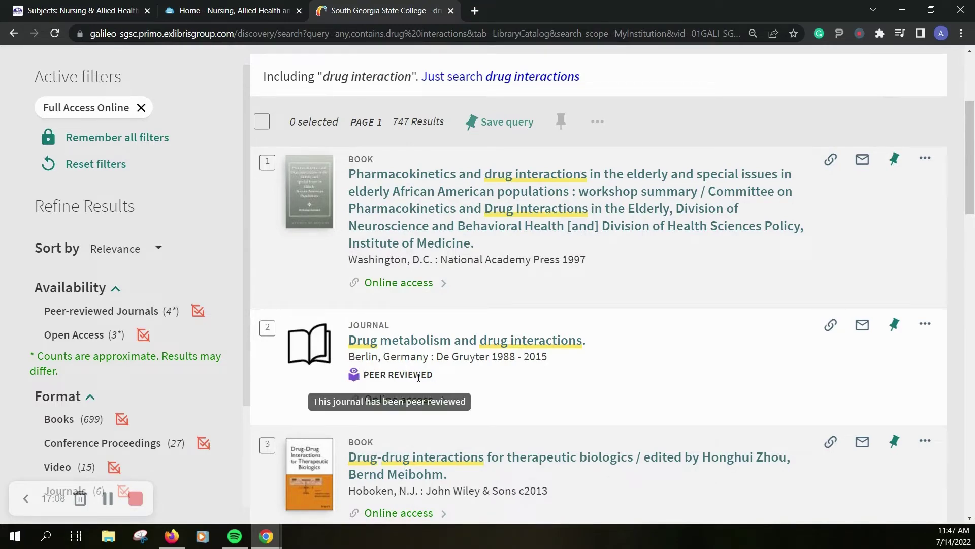
{"action": "scroll", "coordinate": [498, 392], "scroll_direction": "down", "scroll_amount": 3}
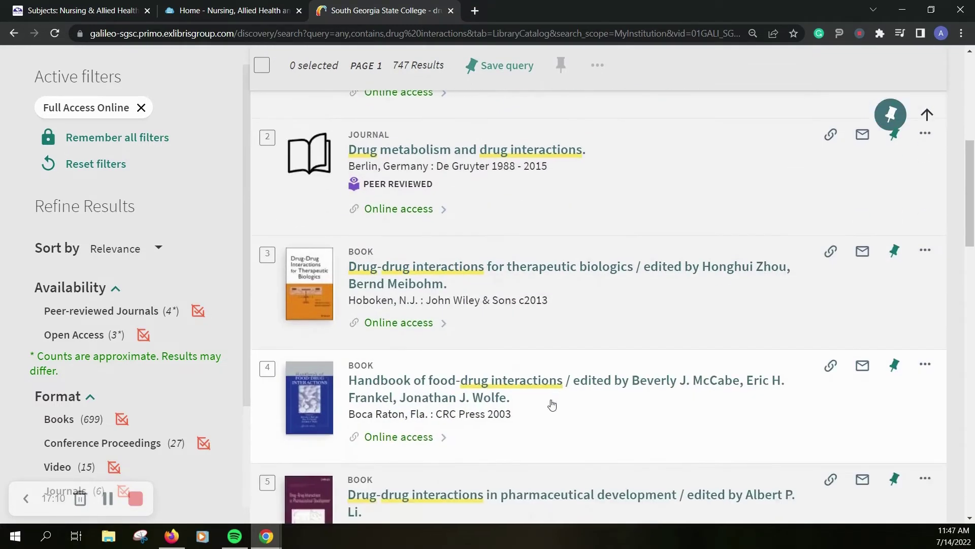
{"action": "scroll", "coordinate": [541, 382], "scroll_direction": "down", "scroll_amount": 6}
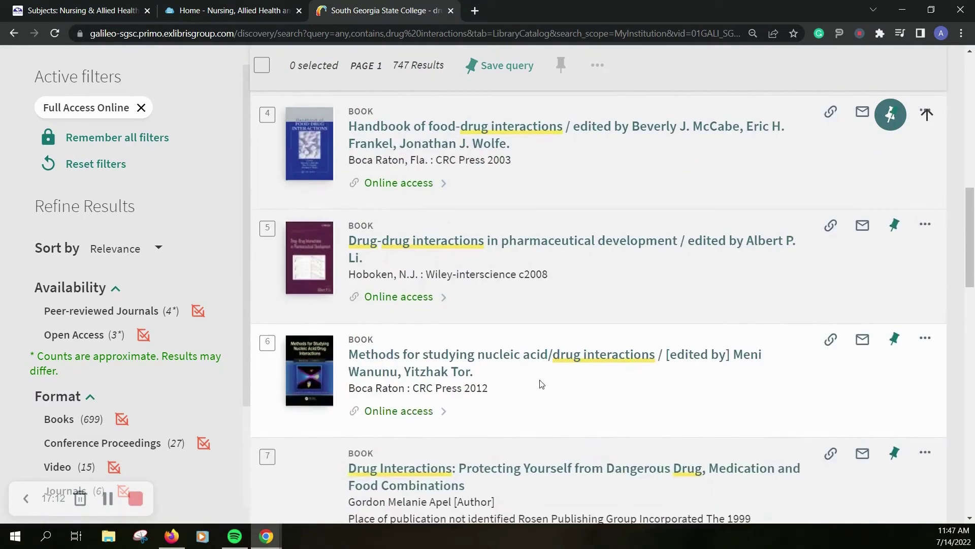
{"action": "scroll", "coordinate": [541, 382], "scroll_direction": "down", "scroll_amount": 1}
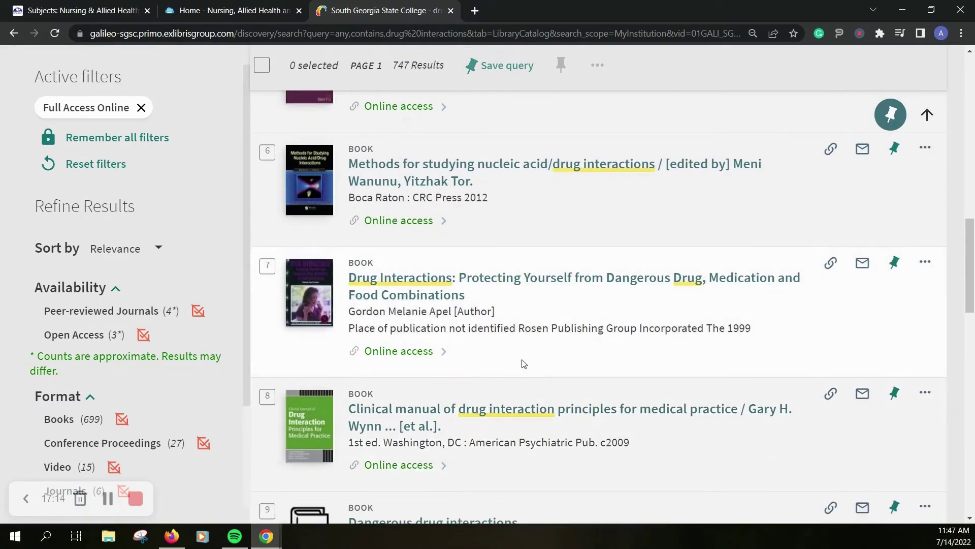
{"action": "scroll", "coordinate": [520, 361], "scroll_direction": "down", "scroll_amount": 9}
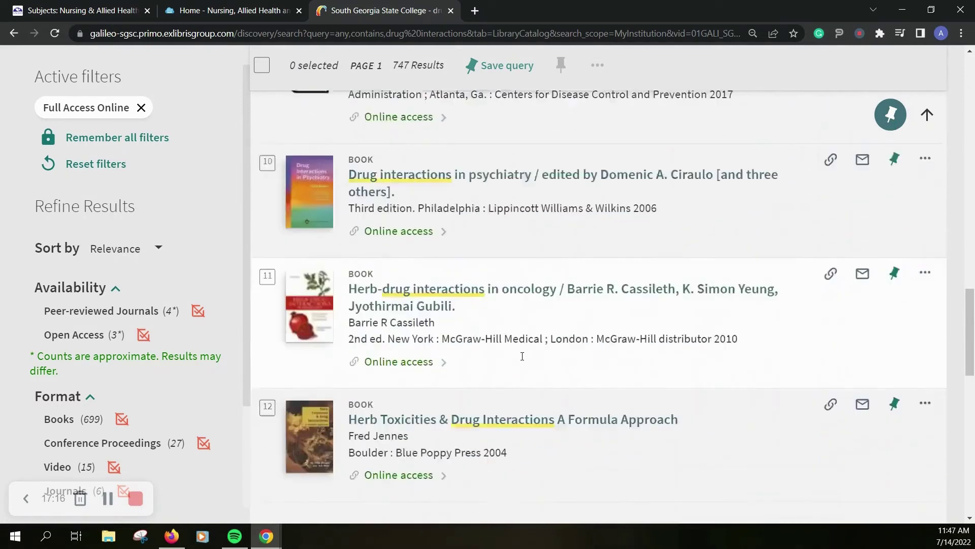
{"action": "scroll", "coordinate": [523, 360], "scroll_direction": "down", "scroll_amount": 7}
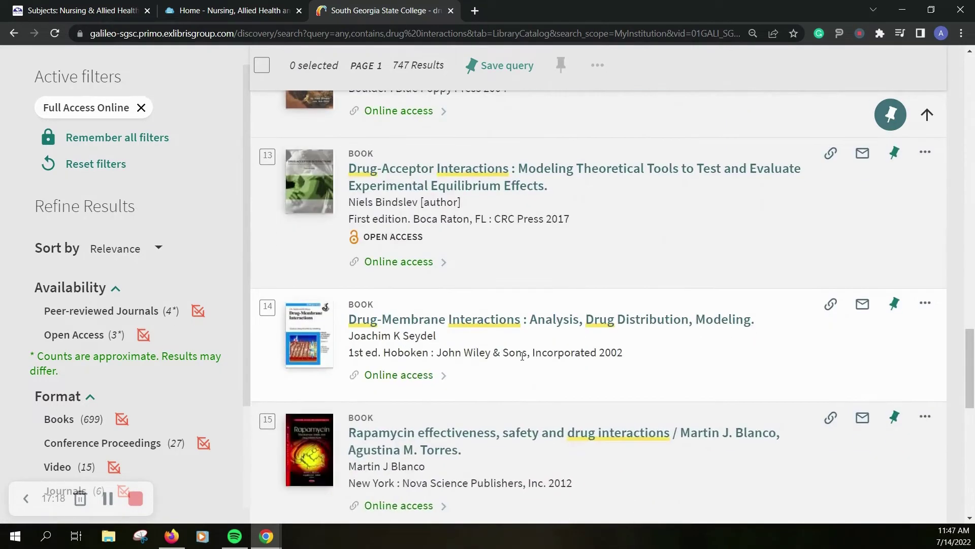
{"action": "scroll", "coordinate": [523, 360], "scroll_direction": "down", "scroll_amount": 3}
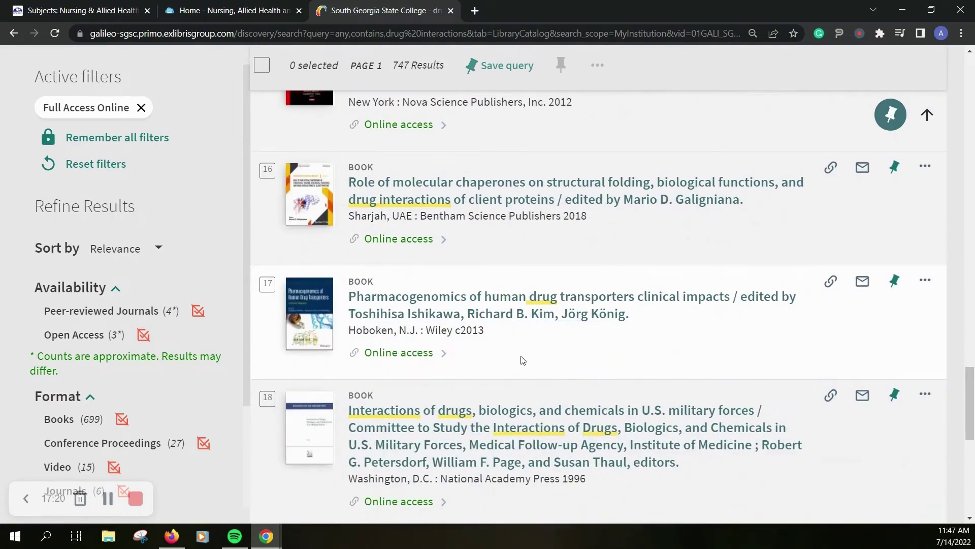
{"action": "scroll", "coordinate": [379, 271], "scroll_direction": "up", "scroll_amount": 12}
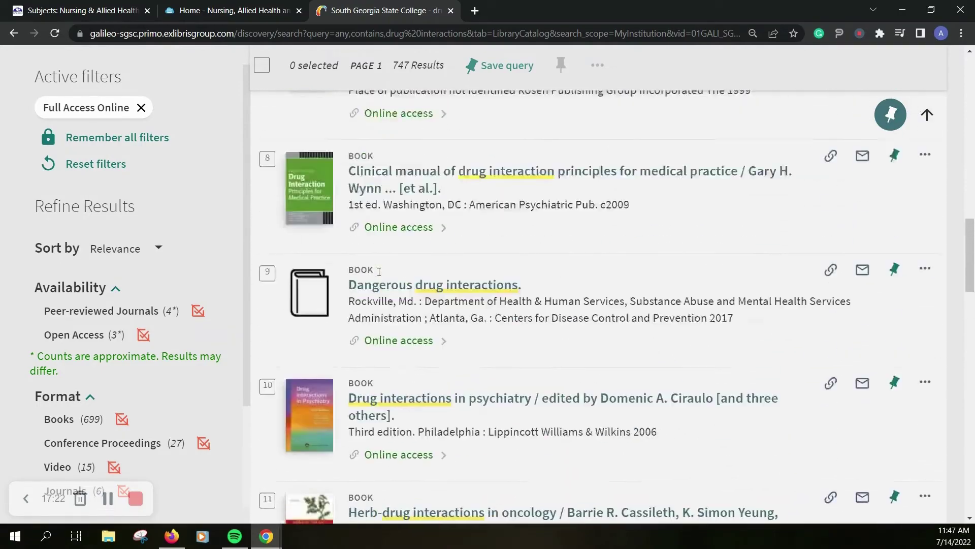
{"action": "scroll", "coordinate": [379, 272], "scroll_direction": "up", "scroll_amount": 15}
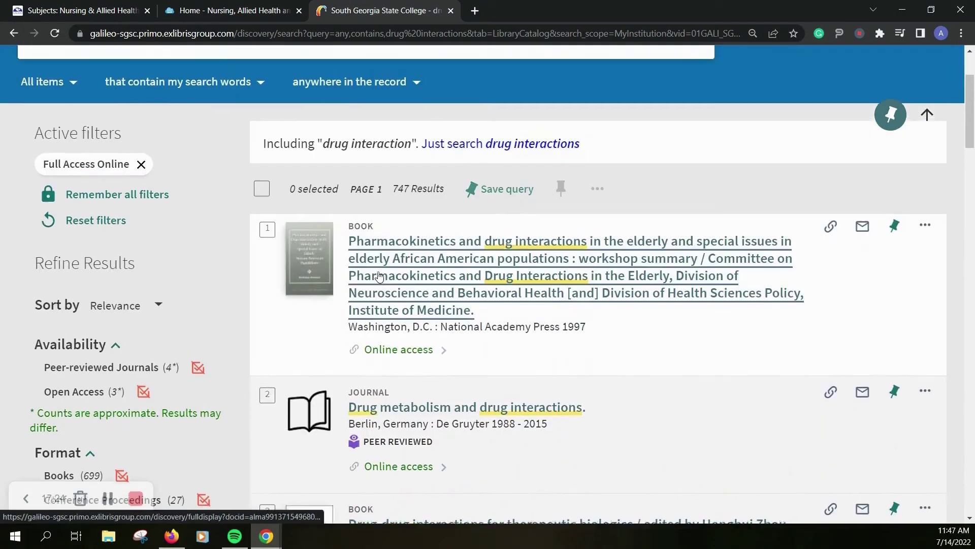
Step: Narrow the online-access results further to Peer-reviewed Journals
{"action": "scroll", "coordinate": [156, 322], "scroll_direction": "down", "scroll_amount": 2}
{"action": "scroll", "coordinate": [156, 322], "scroll_direction": "down", "scroll_amount": 2}
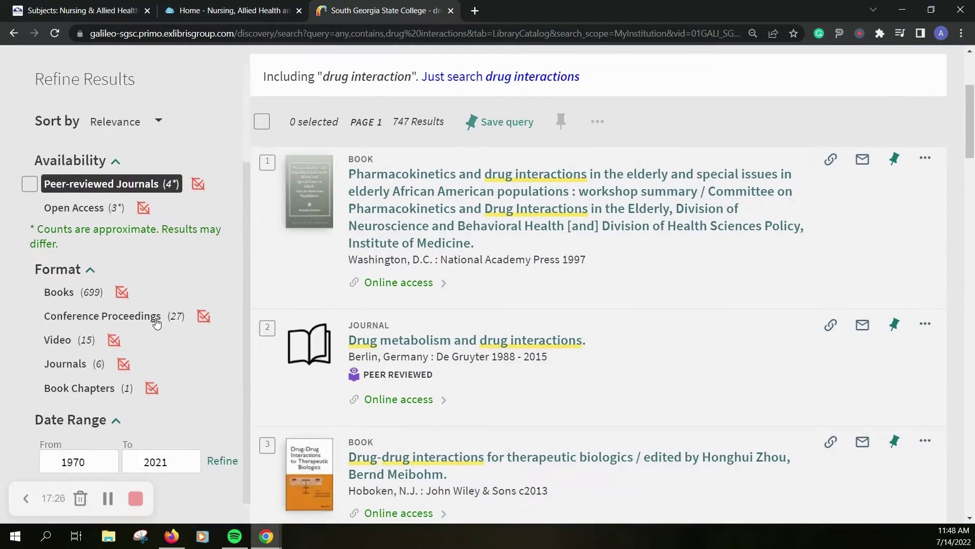
{"action": "scroll", "coordinate": [156, 320], "scroll_direction": "down", "scroll_amount": 3}
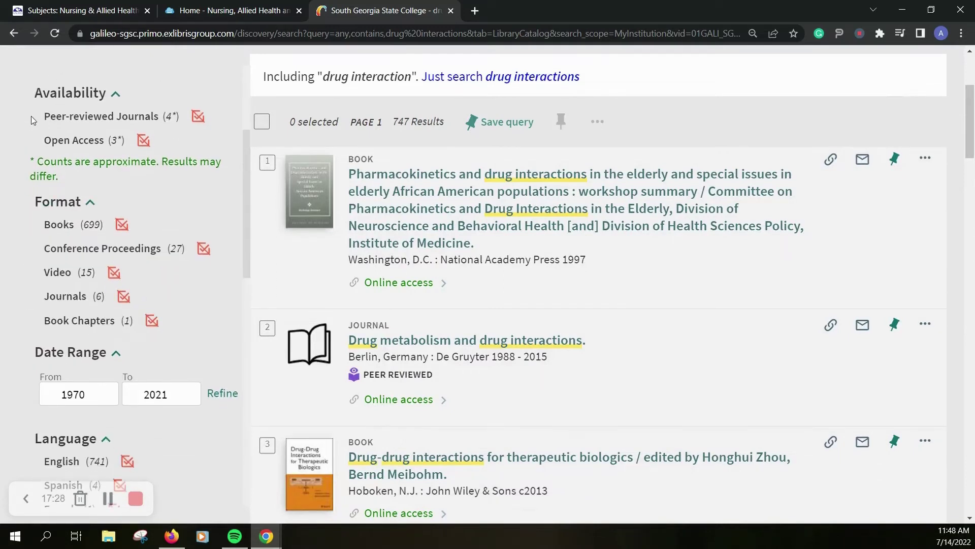
{"action": "left_click", "coordinate": [32, 120]}
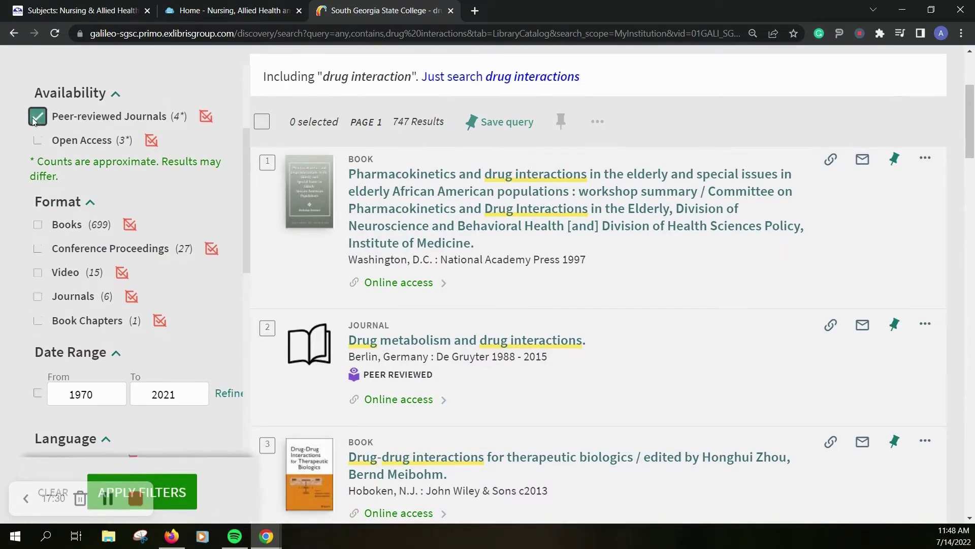
{"action": "left_click", "coordinate": [168, 489]}
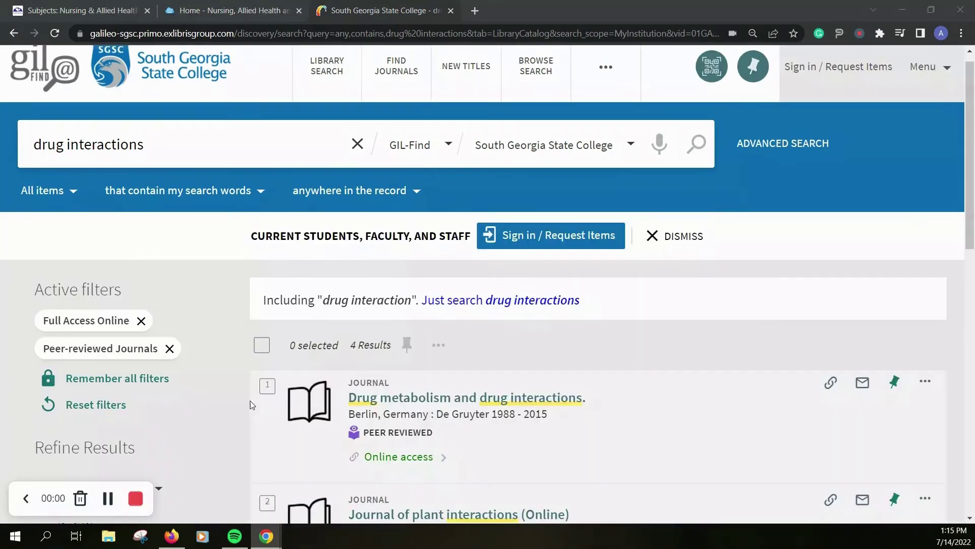
Step: Open the Autonomic & autacoid pharmacology (Online) journal record and follow its EBSCOhost MEDLINE with Full Text - GALILEO full-text link
{"action": "scroll", "coordinate": [250, 401], "scroll_direction": "down", "scroll_amount": 3}
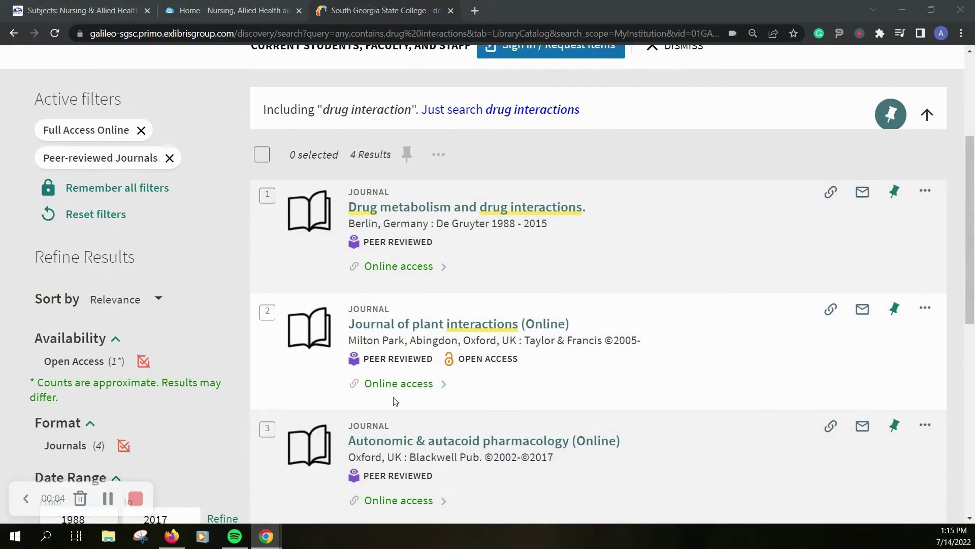
{"action": "left_click", "coordinate": [498, 443]}
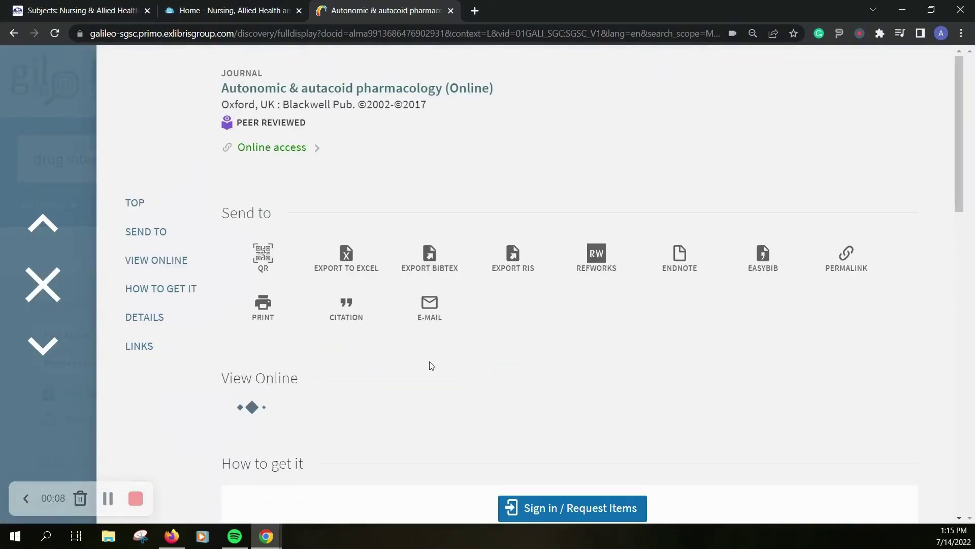
{"action": "scroll", "coordinate": [431, 366], "scroll_direction": "down", "scroll_amount": 3}
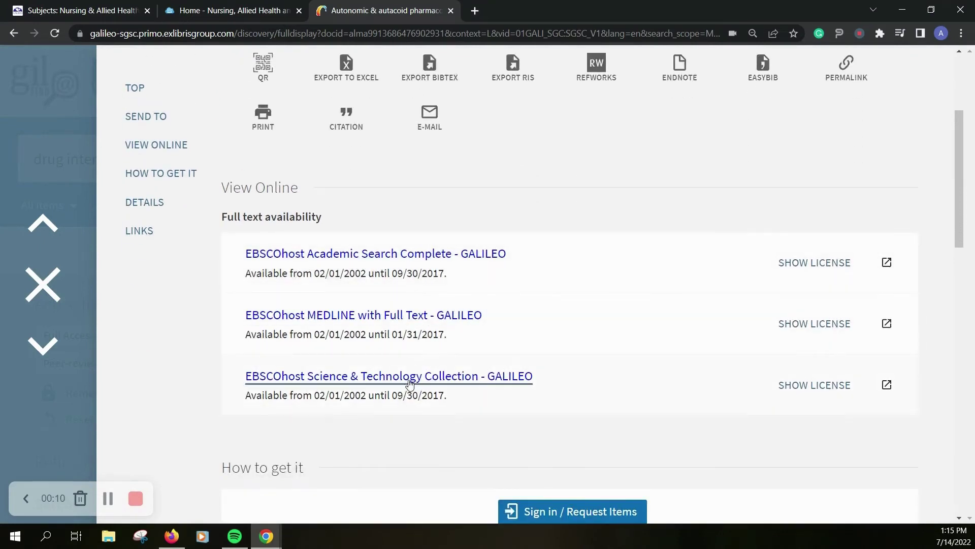
{"action": "left_click", "coordinate": [402, 316]}
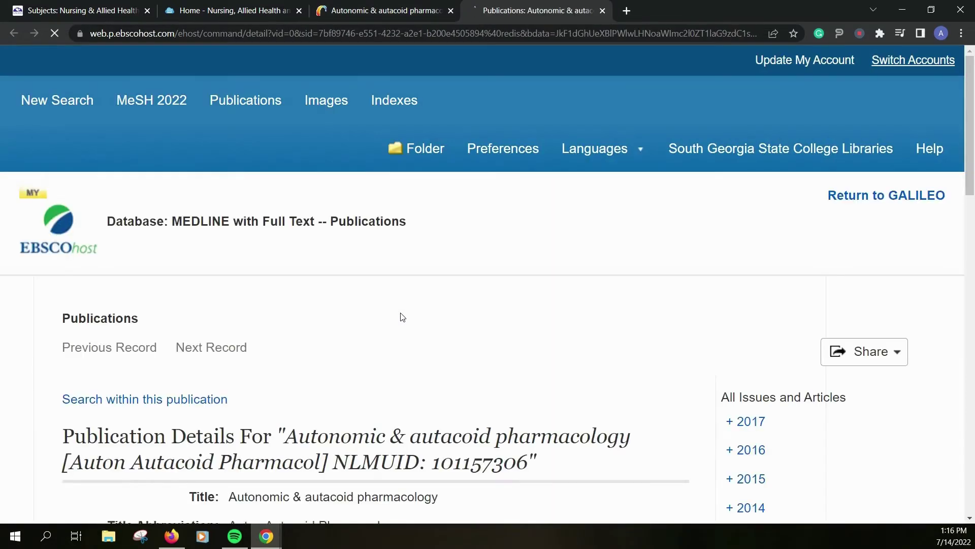
Step: Expand the journal's 2017 issues in EBSCOhost and open Vol. 37 Issue 4
{"action": "scroll", "coordinate": [540, 310], "scroll_direction": "down", "scroll_amount": 1}
{"action": "scroll", "coordinate": [541, 311], "scroll_direction": "down", "scroll_amount": 2}
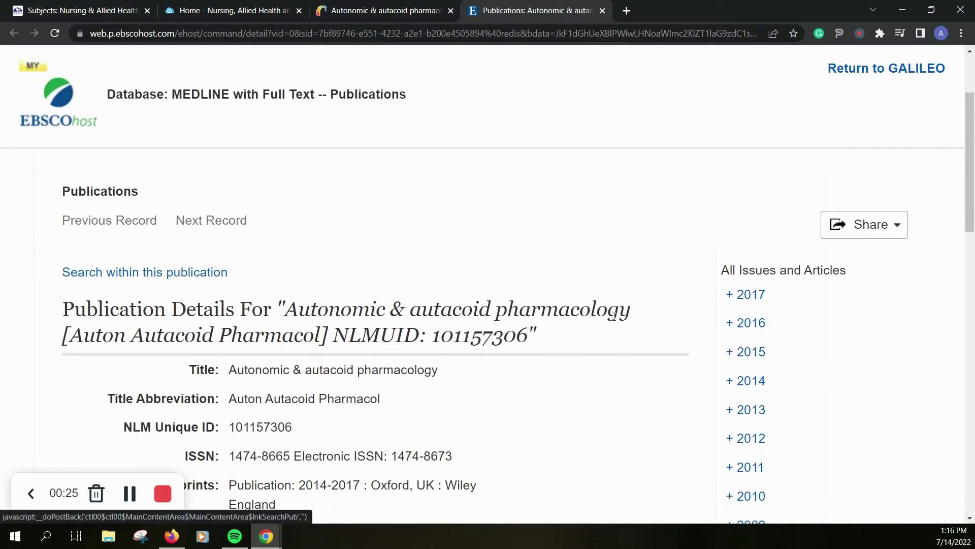
{"action": "scroll", "coordinate": [641, 312], "scroll_direction": "down", "scroll_amount": 1}
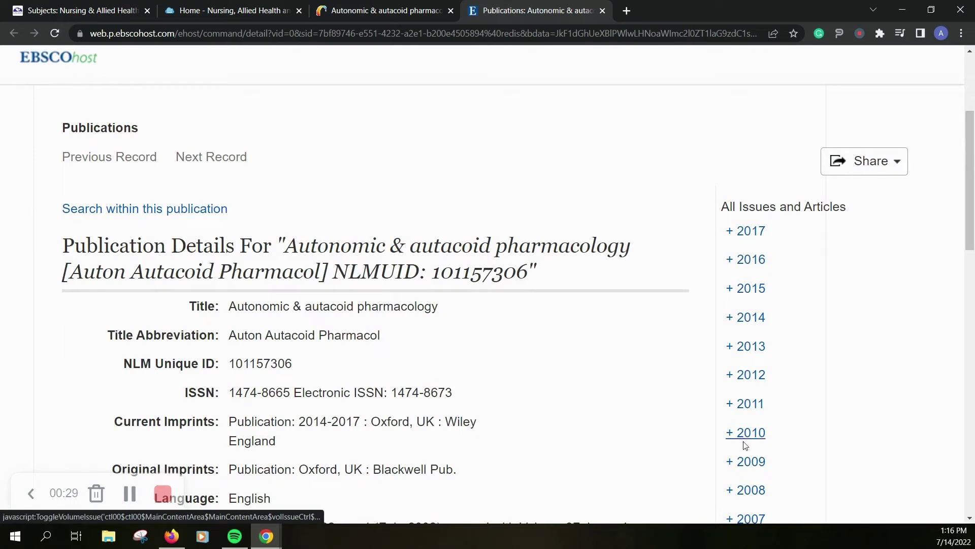
{"action": "left_click", "coordinate": [747, 235]}
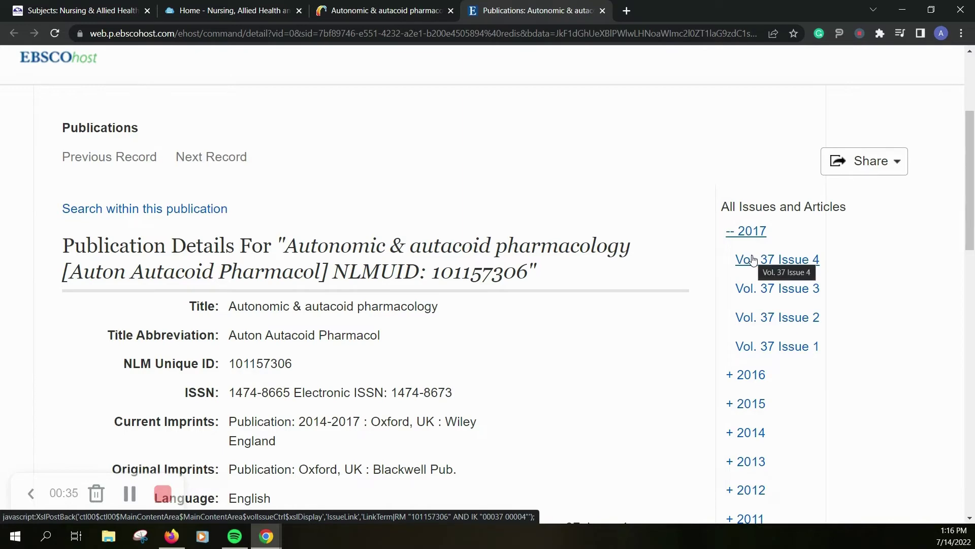
{"action": "left_click", "coordinate": [753, 260]}
Step: Look over the issue's articles, and open the PDF full text of "Autonomic and Autacoid Pharmacology: Goodbye and thank you."
{"action": "scroll", "coordinate": [660, 289], "scroll_direction": "down", "scroll_amount": 3}
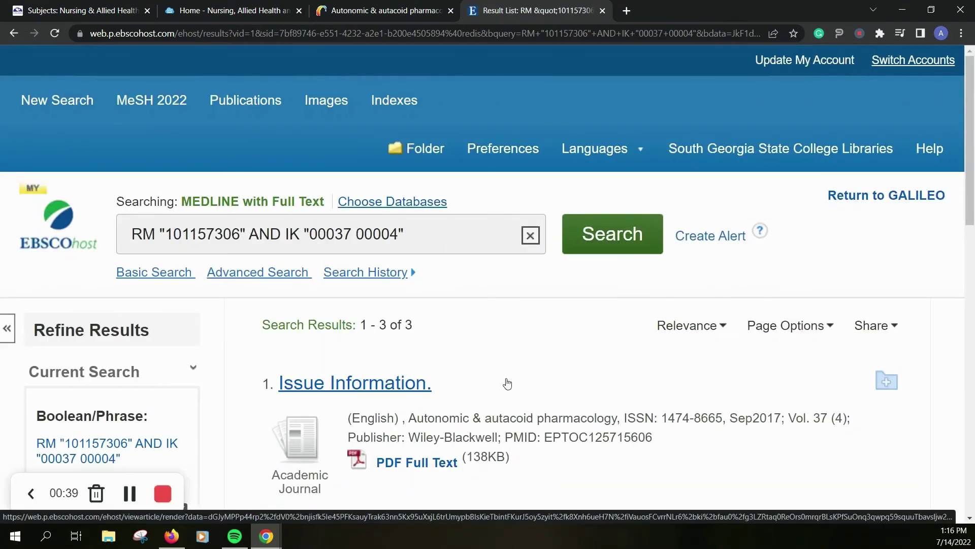
{"action": "scroll", "coordinate": [516, 386], "scroll_direction": "down", "scroll_amount": 3}
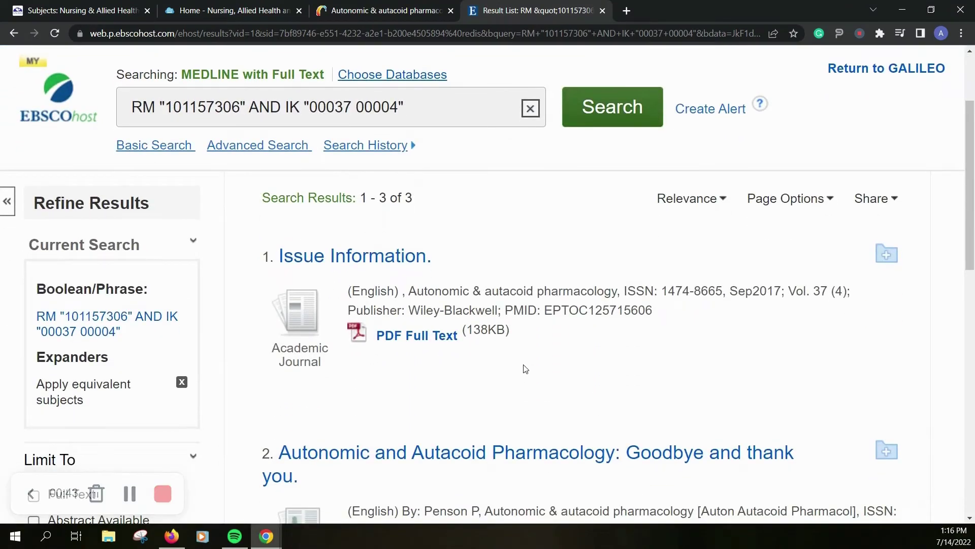
{"action": "left_click_drag", "start_coordinate": [751, 288], "coordinate": [776, 288]}
{"action": "scroll", "coordinate": [663, 312], "scroll_direction": "down", "scroll_amount": 4}
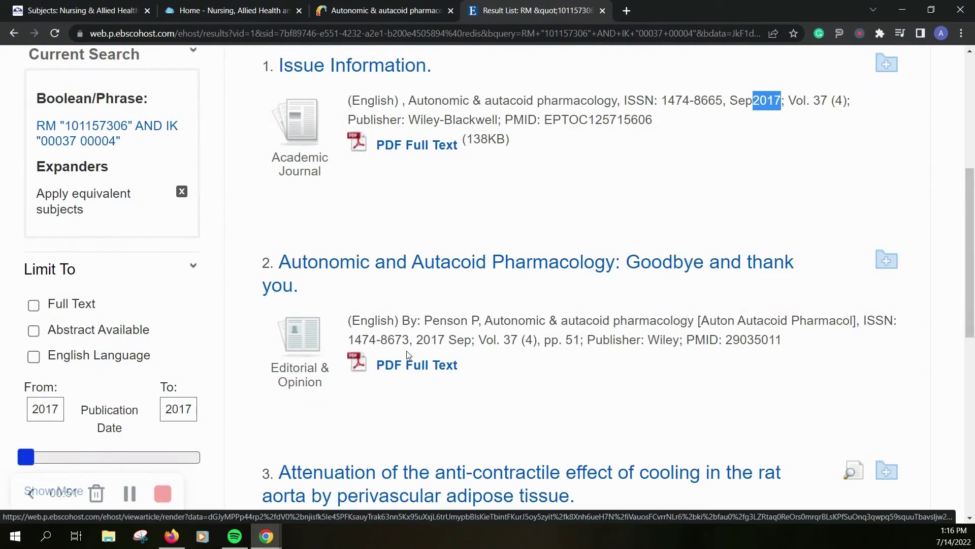
{"action": "left_click", "coordinate": [418, 275]}
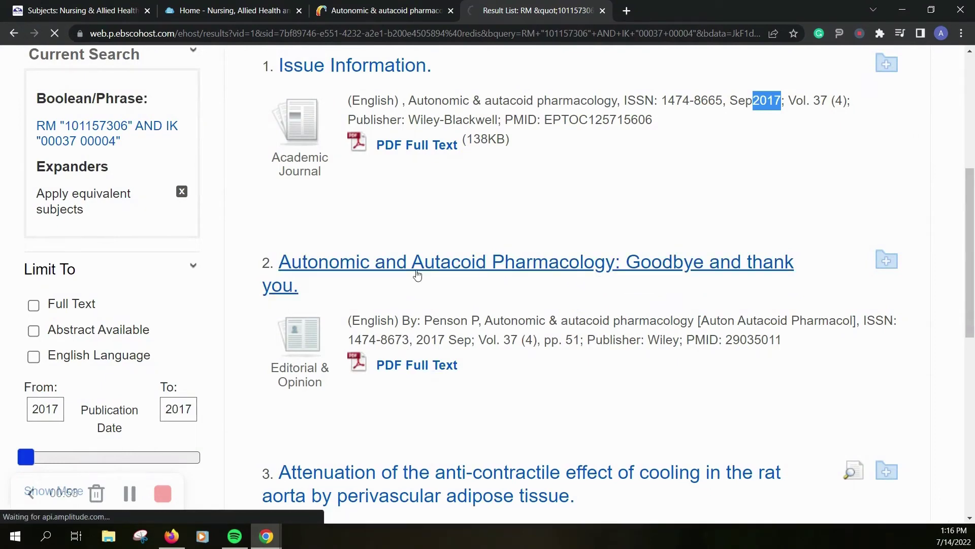
{"action": "scroll", "coordinate": [354, 324], "scroll_direction": "down", "scroll_amount": 1}
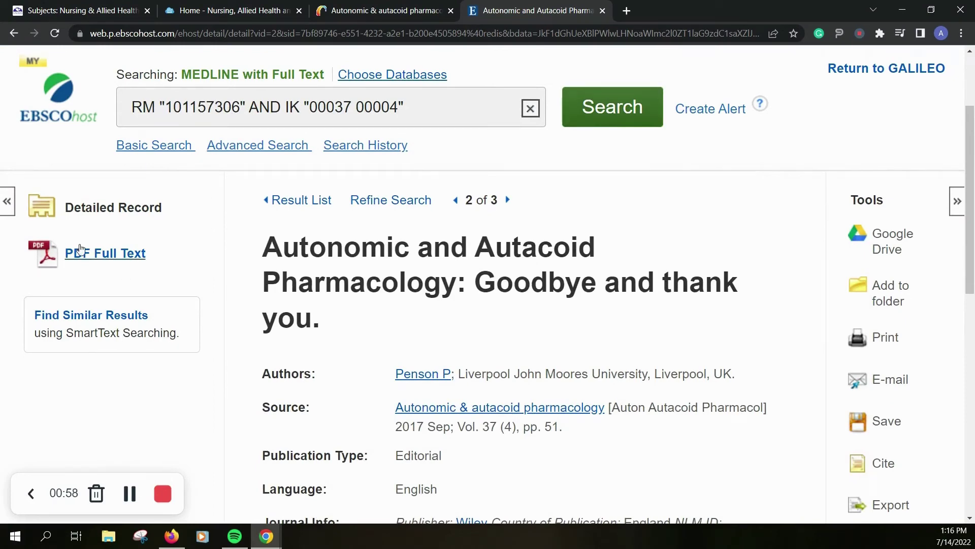
{"action": "left_click", "coordinate": [94, 253]}
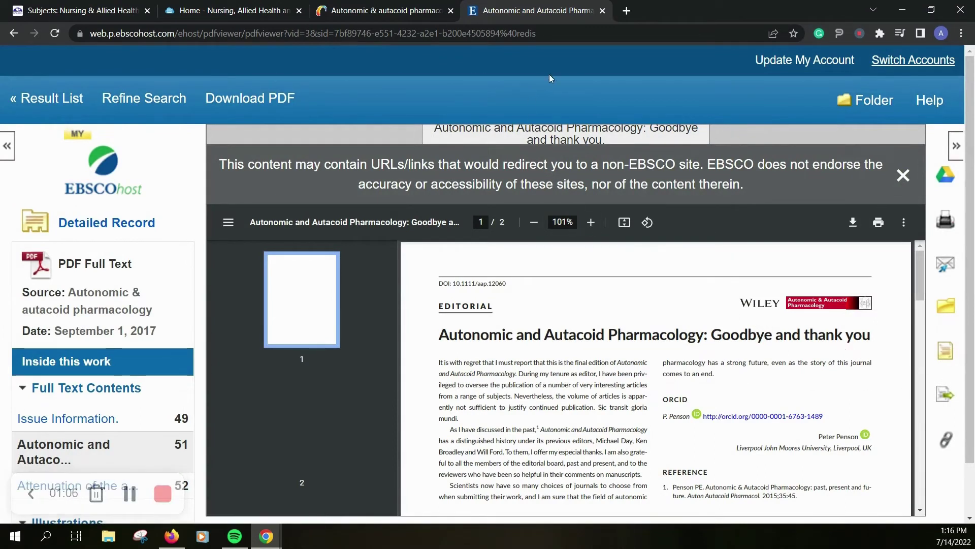
Step: Close the article PDF and the journal record, and remove the Peer-reviewed Journals and Full Access Online filters from the results
{"action": "left_click", "coordinate": [603, 11]}
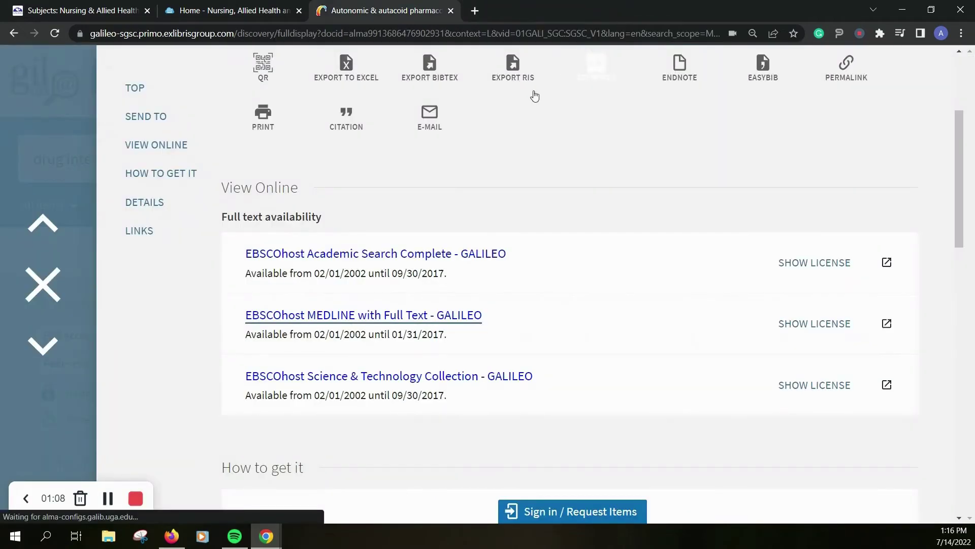
{"action": "left_click", "coordinate": [41, 283]}
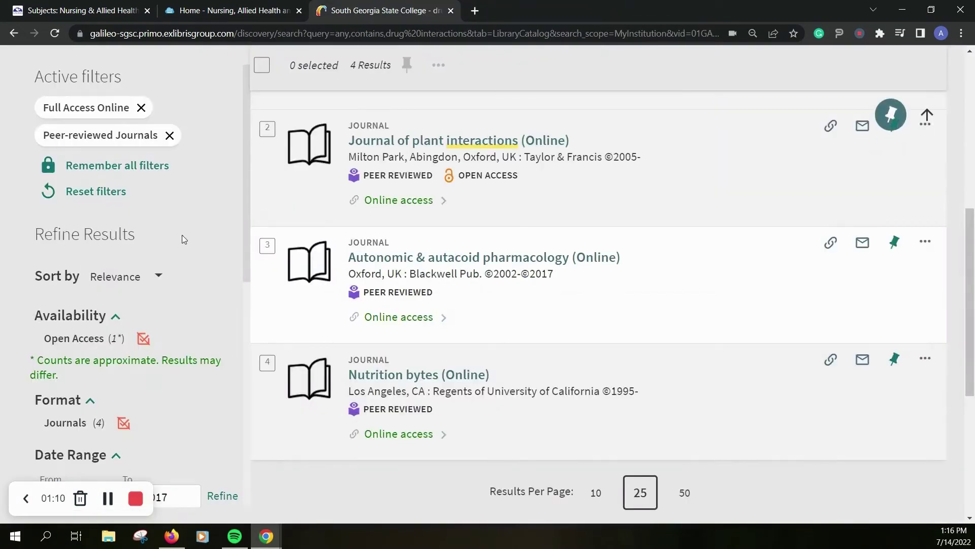
{"action": "scroll", "coordinate": [197, 230], "scroll_direction": "up", "scroll_amount": 7}
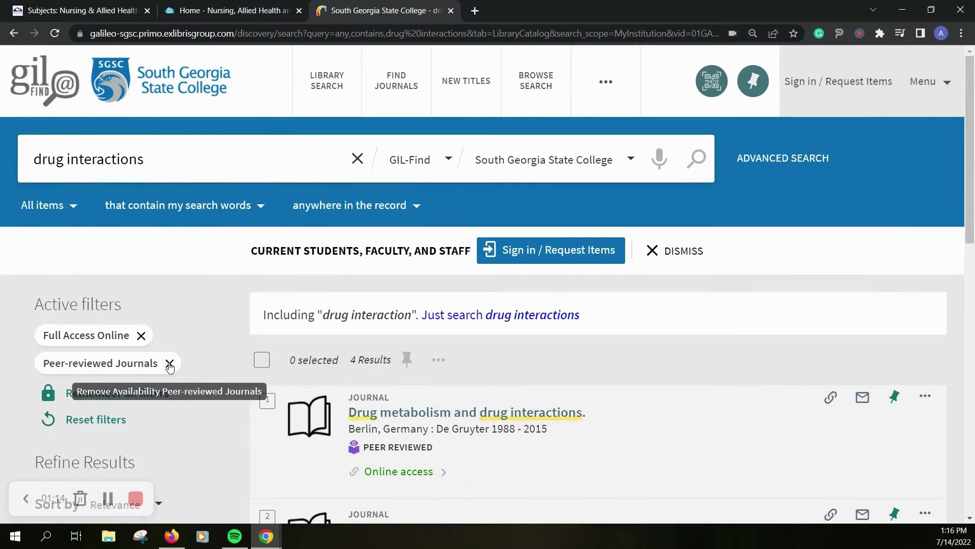
{"action": "left_click", "coordinate": [170, 364]}
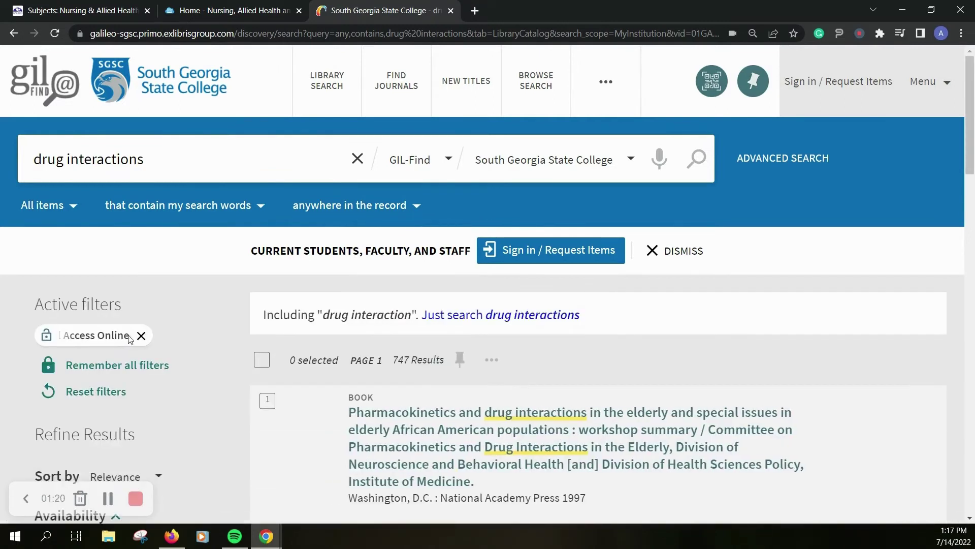
{"action": "left_click", "coordinate": [138, 334]}
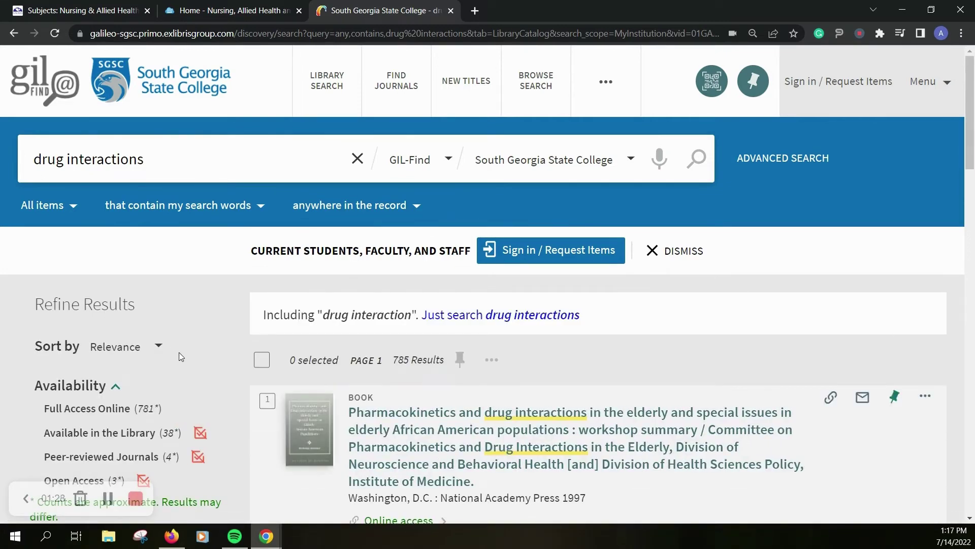
Step: Filter the drug interactions results to Available in the Library and look over the listed items' campus locations and call numbers
{"action": "scroll", "coordinate": [182, 352], "scroll_direction": "down", "scroll_amount": 2}
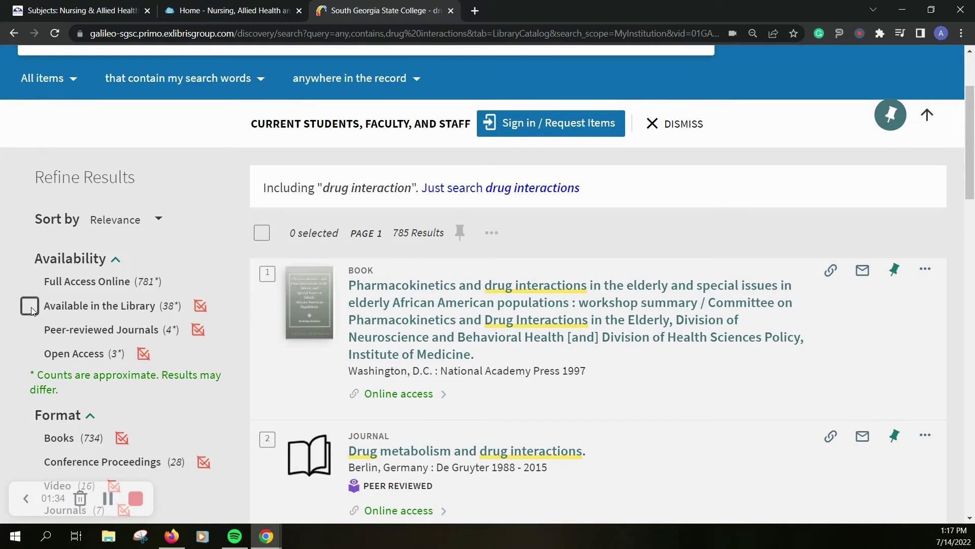
{"action": "left_click", "coordinate": [29, 307]}
{"action": "left_click", "coordinate": [175, 493]}
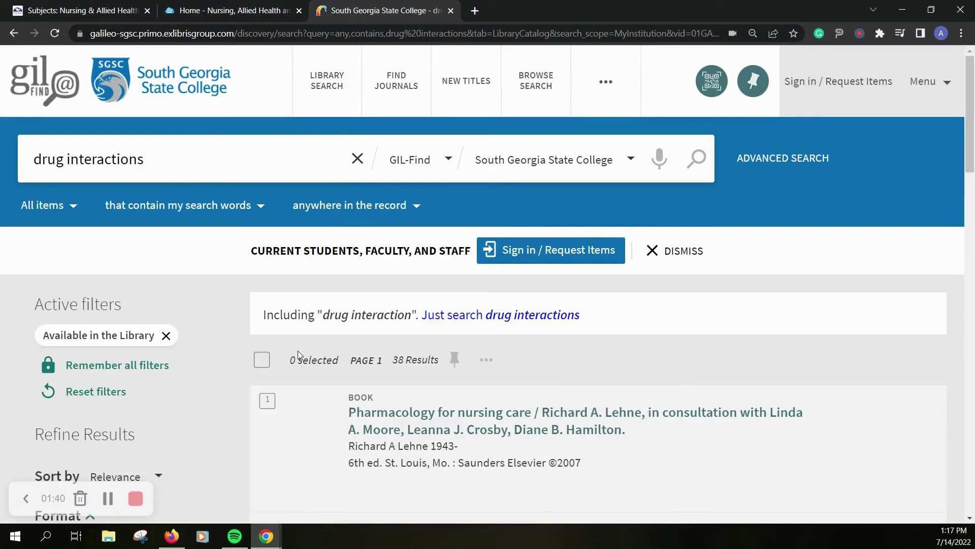
{"action": "scroll", "coordinate": [530, 351], "scroll_direction": "down", "scroll_amount": 1}
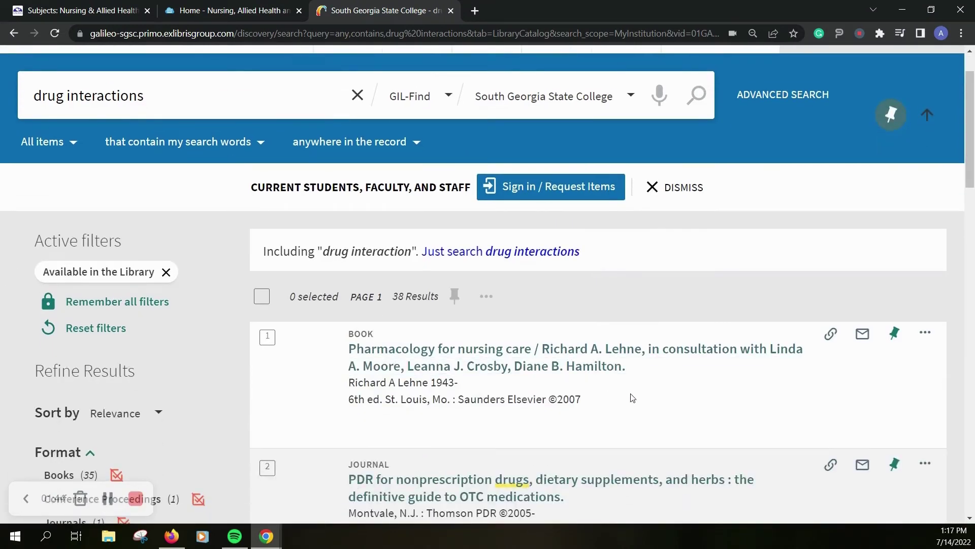
{"action": "scroll", "coordinate": [633, 398], "scroll_direction": "down", "scroll_amount": 3}
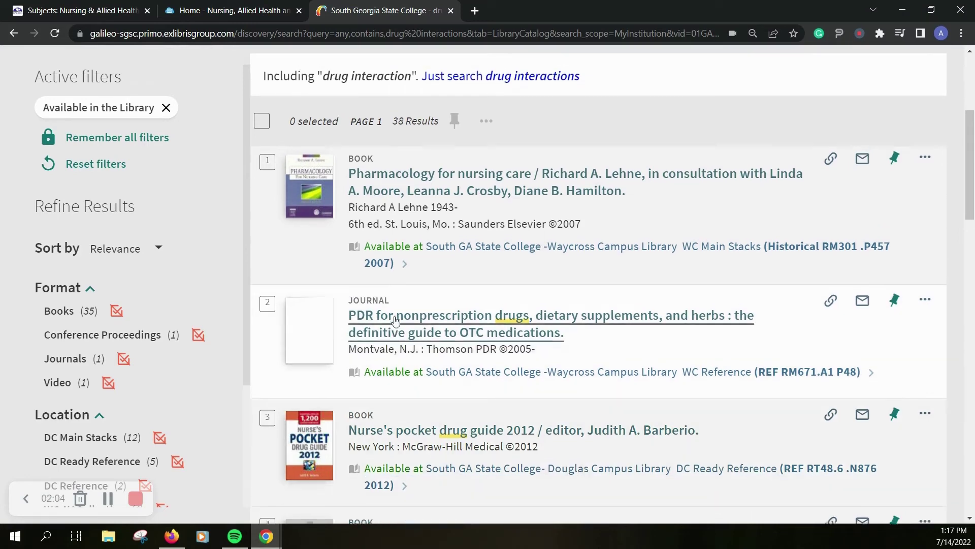
{"action": "scroll", "coordinate": [360, 320], "scroll_direction": "up", "scroll_amount": 4}
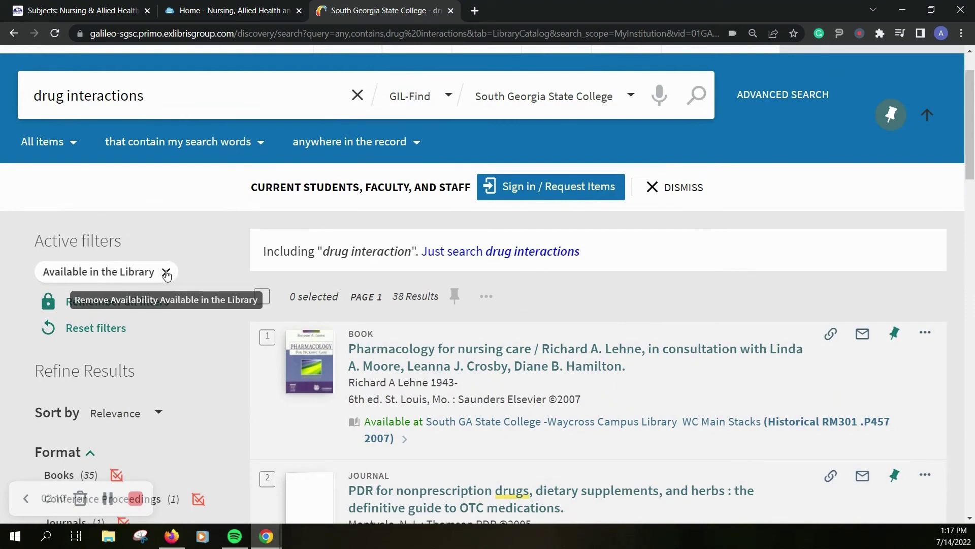
Step: Reset the active filters and narrow the drug interactions results to Full Access Online and Books
{"action": "left_click", "coordinate": [78, 330]}
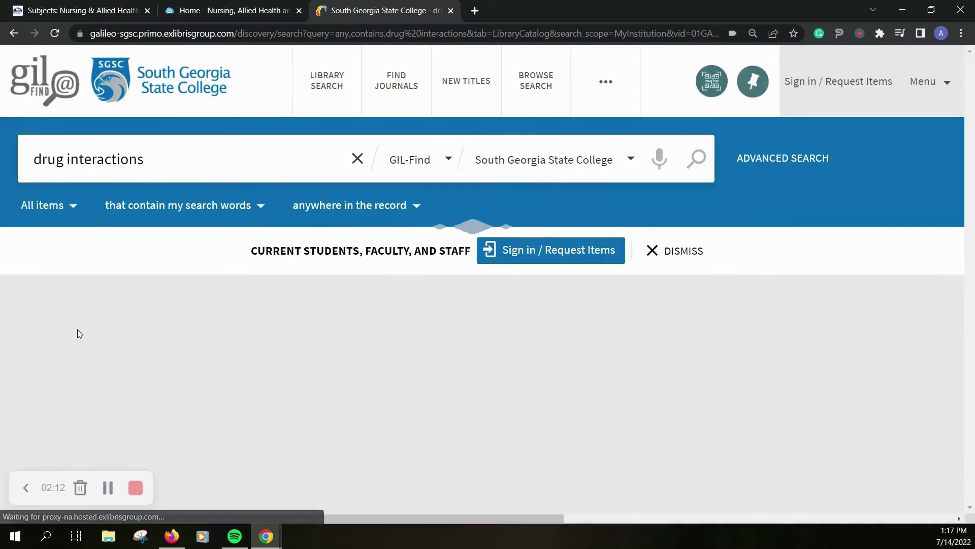
{"action": "scroll", "coordinate": [15, 356], "scroll_direction": "down", "scroll_amount": 1}
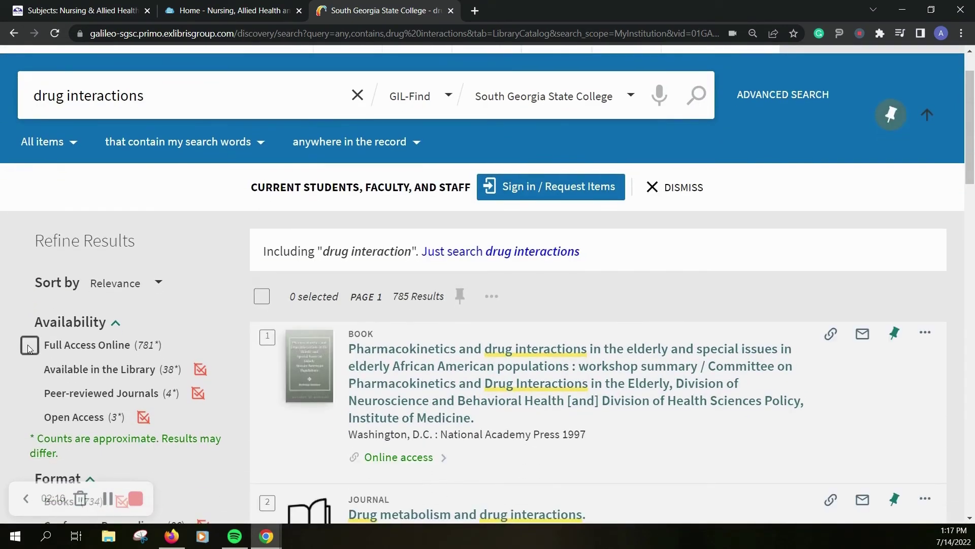
{"action": "left_click", "coordinate": [30, 345]}
{"action": "scroll", "coordinate": [140, 397], "scroll_direction": "down", "scroll_amount": 1}
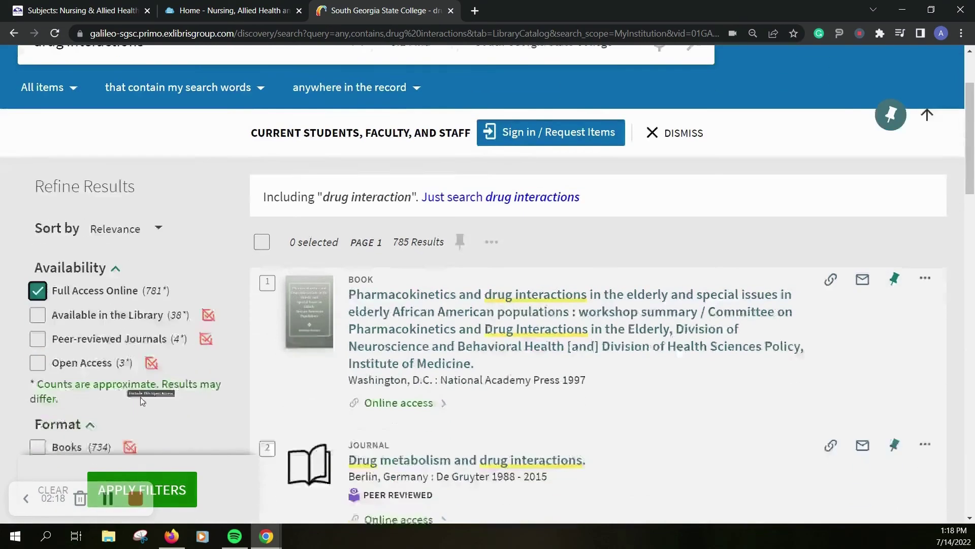
{"action": "scroll", "coordinate": [141, 397], "scroll_direction": "down", "scroll_amount": 4}
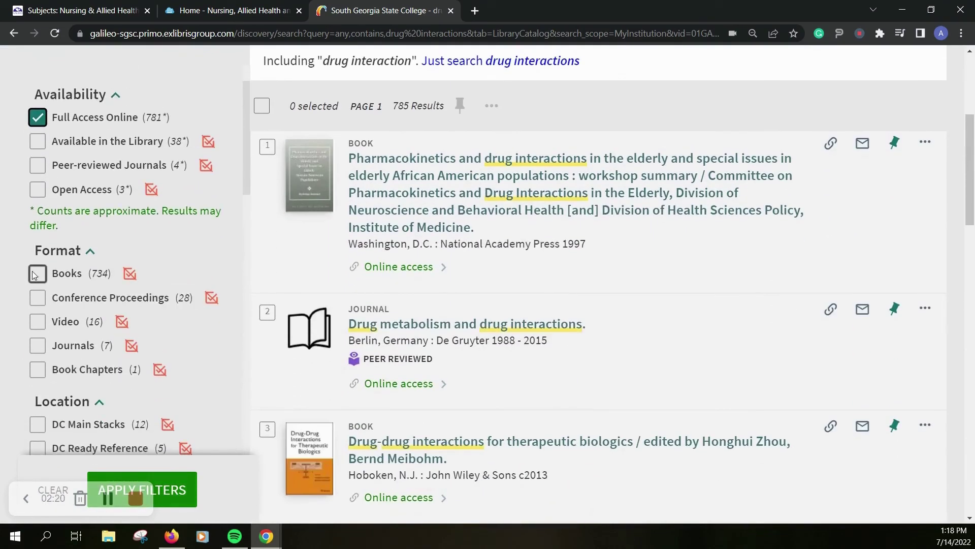
{"action": "left_click", "coordinate": [34, 275]}
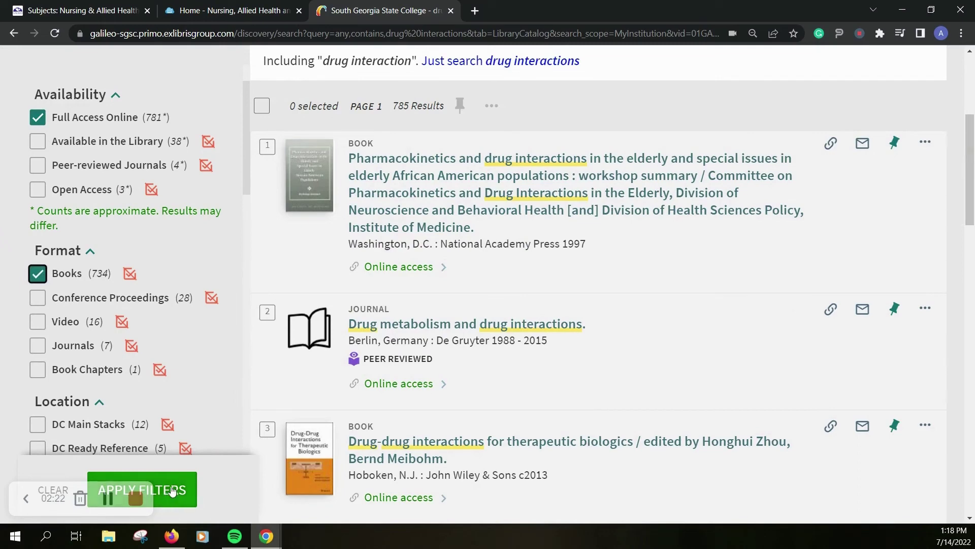
{"action": "left_click", "coordinate": [171, 489]}
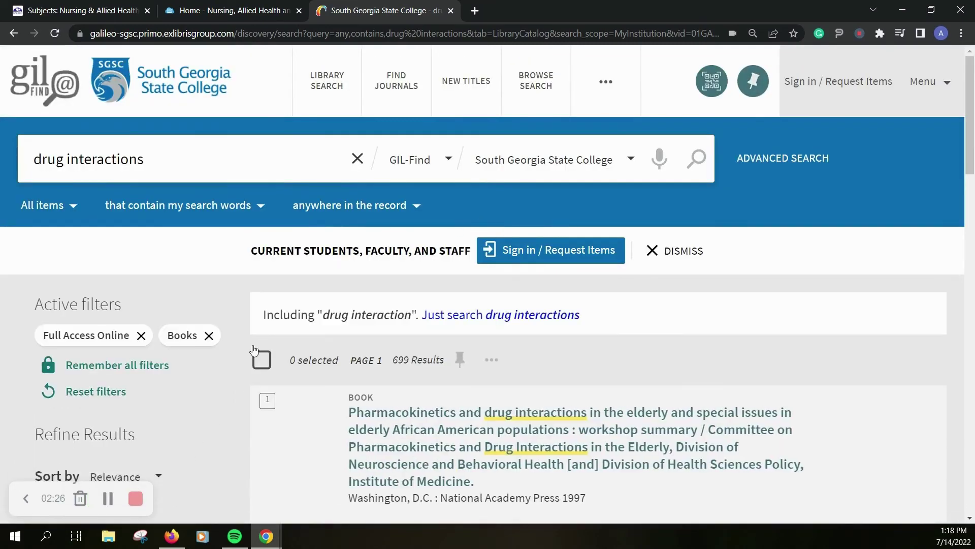
Step: Open the Handbook of food-drug interactions record and follow its Ebook Central Academic Complete - GALILEO full-text link
{"action": "scroll", "coordinate": [253, 350], "scroll_direction": "down", "scroll_amount": 4}
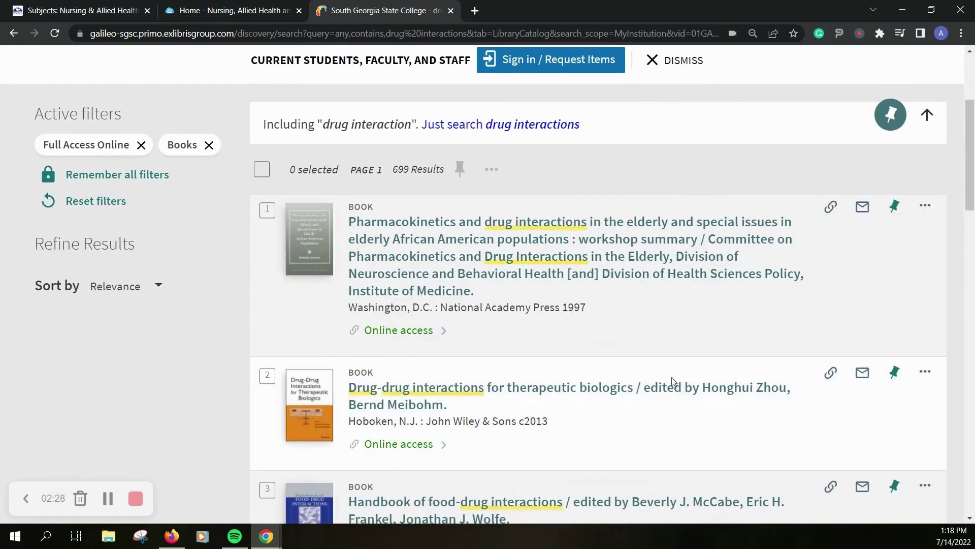
{"action": "scroll", "coordinate": [651, 357], "scroll_direction": "down", "scroll_amount": 2}
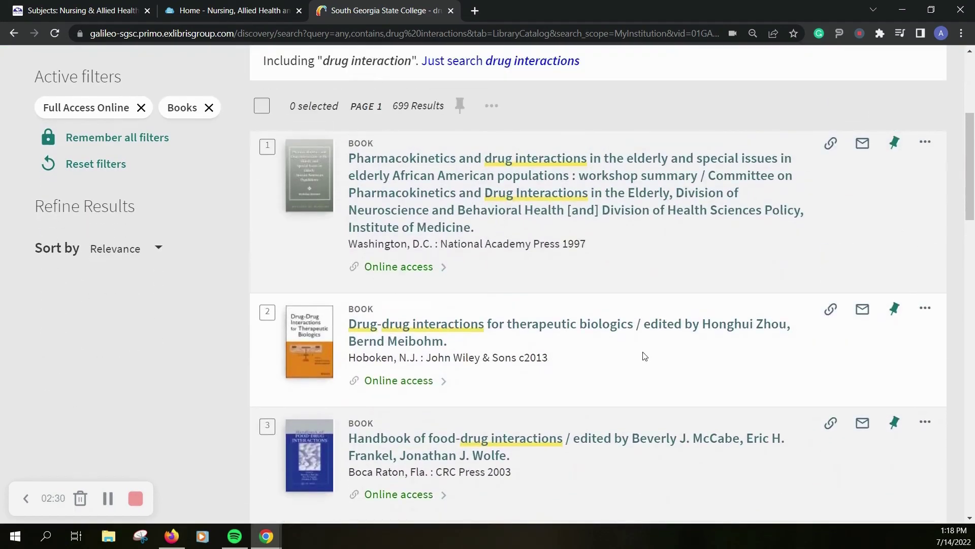
{"action": "scroll", "coordinate": [644, 356], "scroll_direction": "down", "scroll_amount": 3}
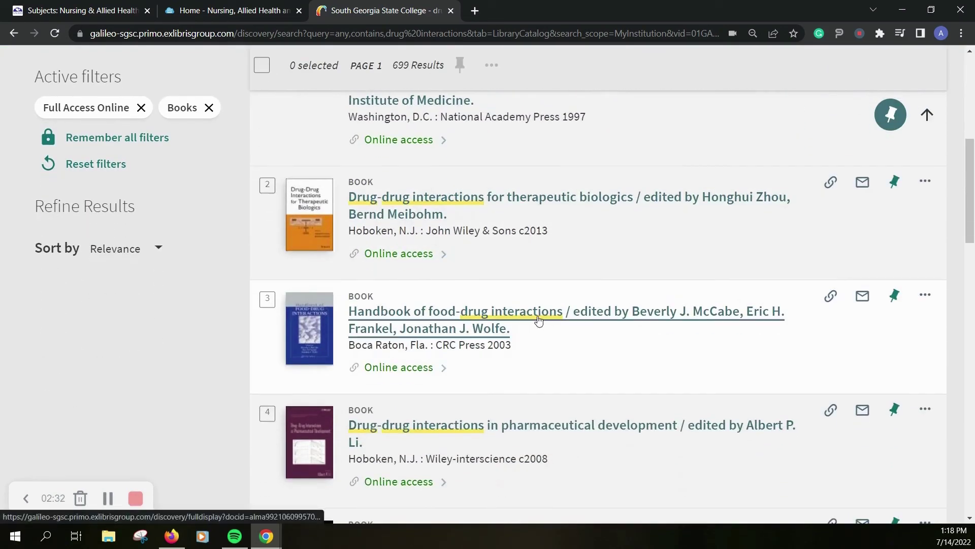
{"action": "left_click", "coordinate": [539, 319]}
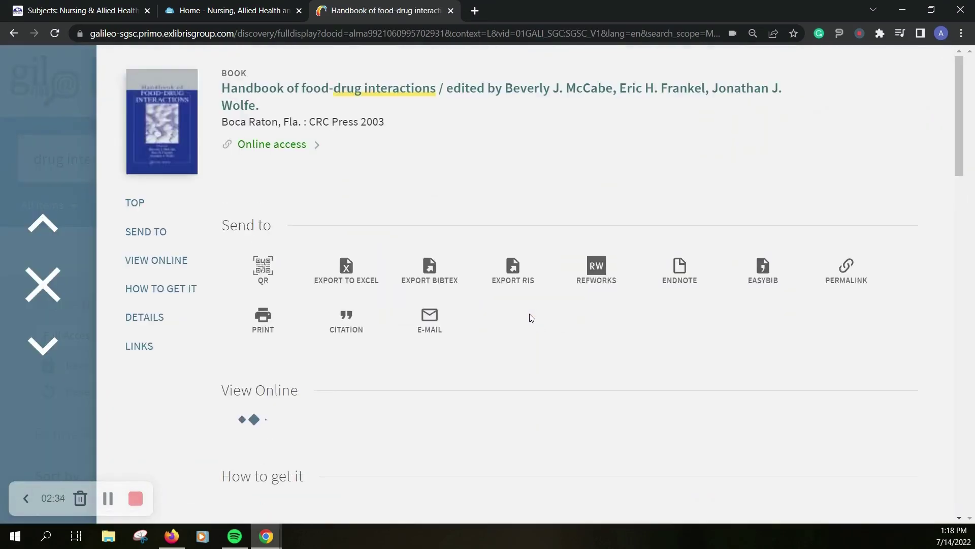
{"action": "left_click", "coordinate": [346, 325]}
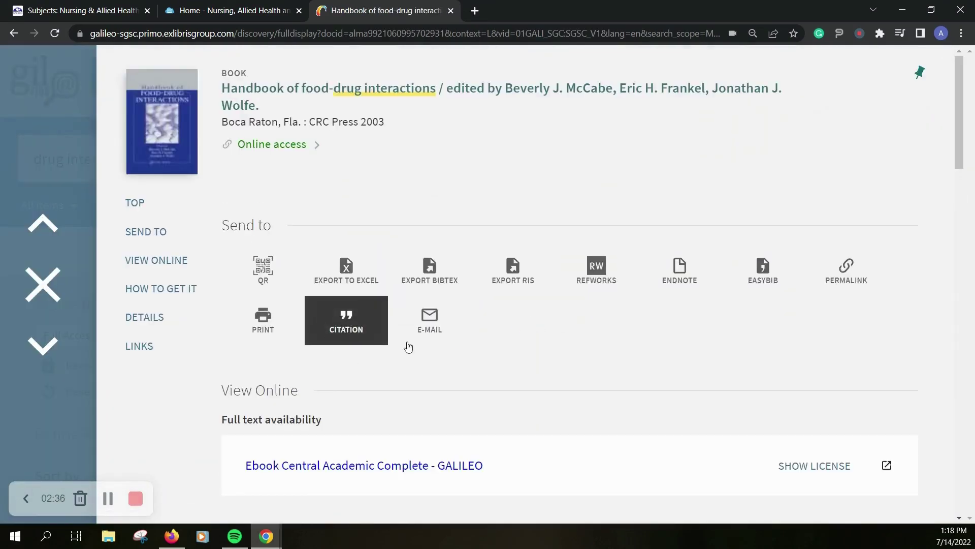
{"action": "scroll", "coordinate": [522, 355], "scroll_direction": "down", "scroll_amount": 3}
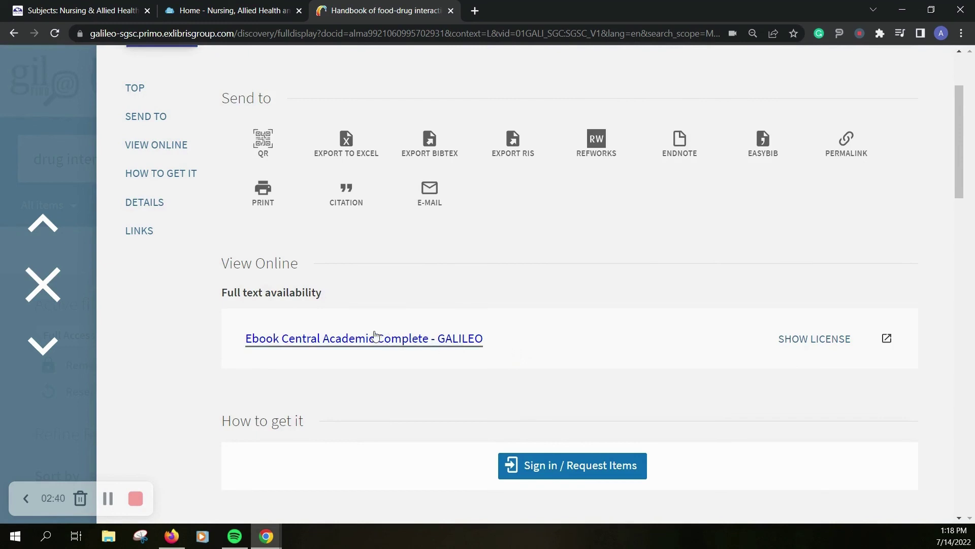
{"action": "left_click", "coordinate": [400, 342]}
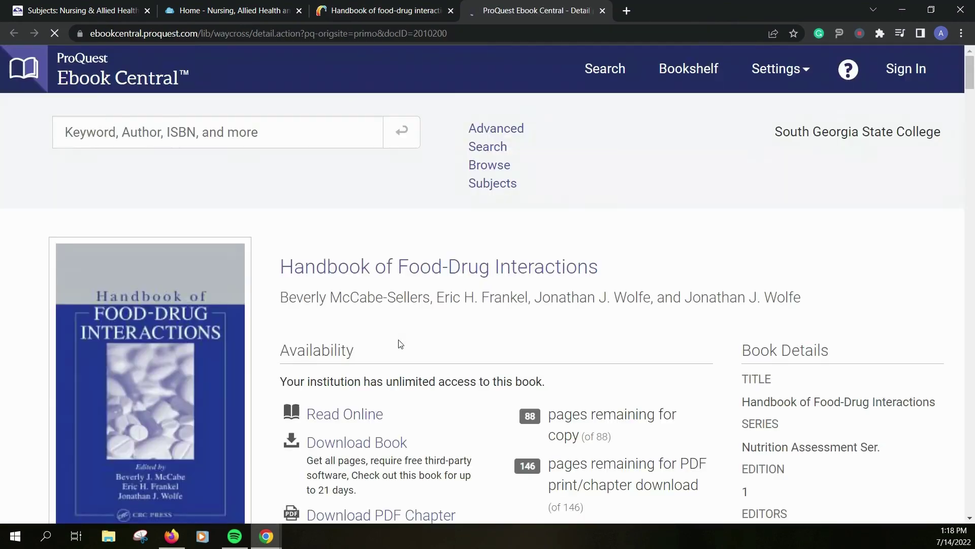
Step: Open the Handbook of Food-Drug Interactions for online reading in Ebook Central and browse its opening pages
{"action": "scroll", "coordinate": [421, 325], "scroll_direction": "down", "scroll_amount": 1}
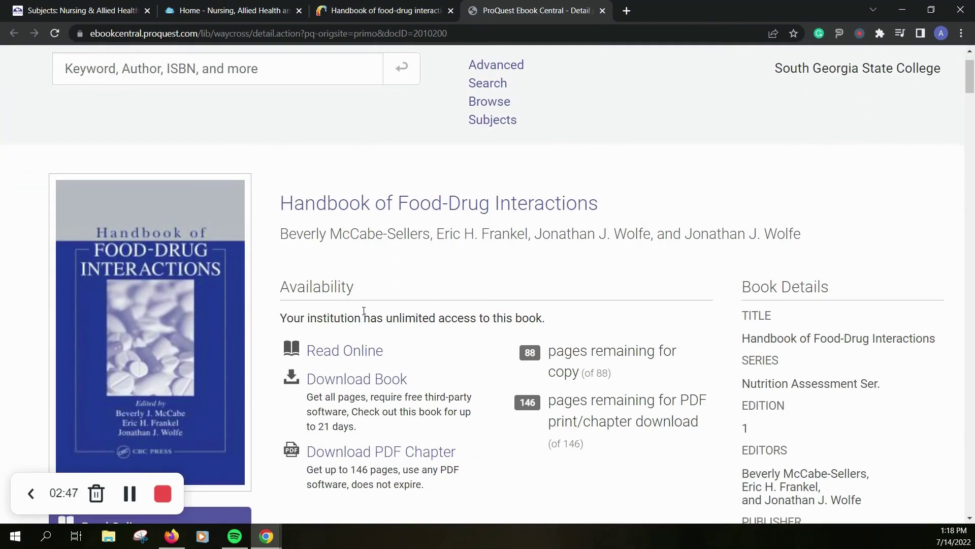
{"action": "left_click", "coordinate": [350, 352]}
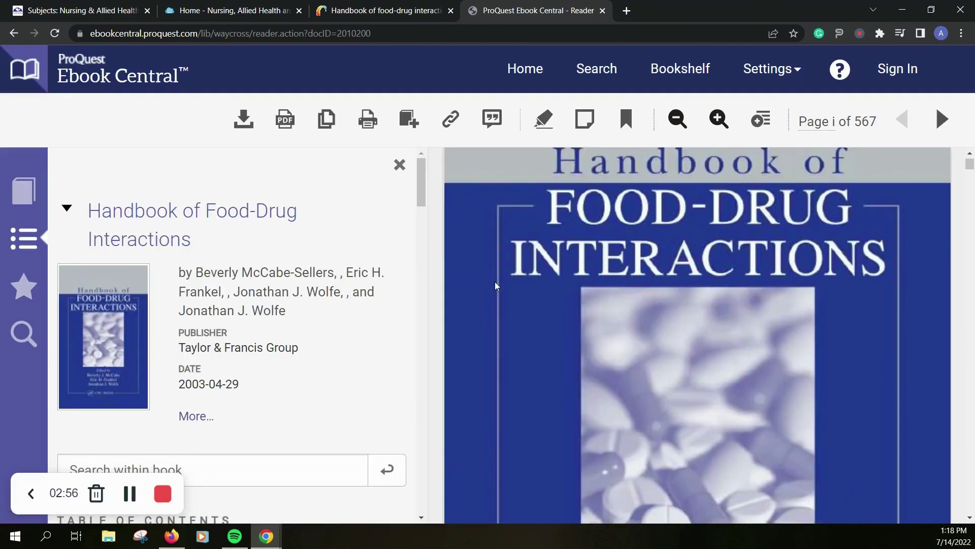
{"action": "scroll", "coordinate": [650, 324], "scroll_direction": "down", "scroll_amount": 10}
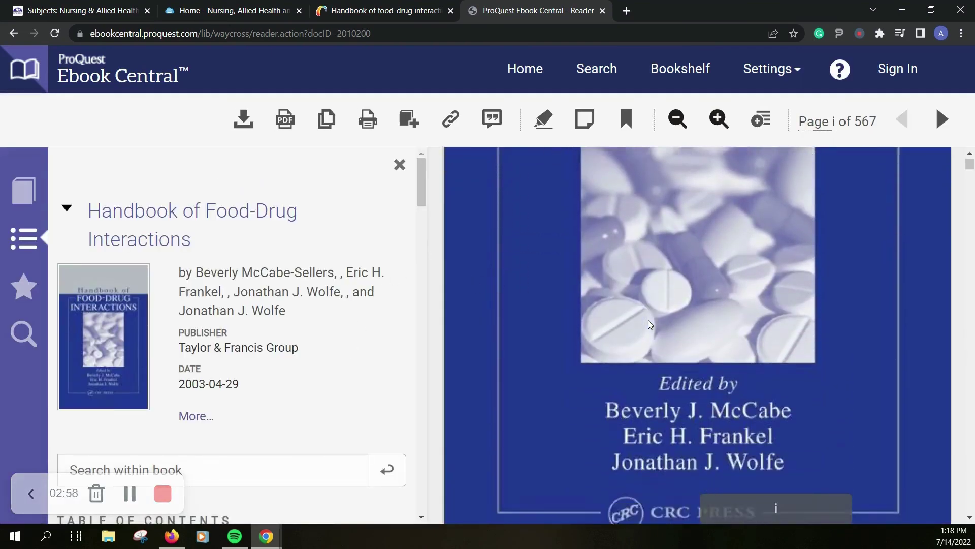
{"action": "scroll", "coordinate": [649, 324], "scroll_direction": "down", "scroll_amount": 10}
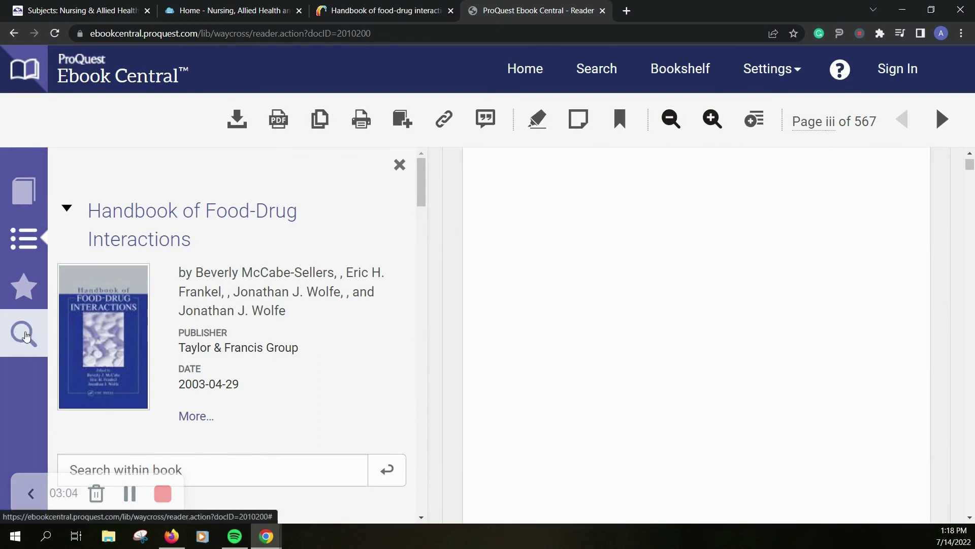
Step: Look at the search-within-book option, and close the e-book and catalog record to return to the Nursing, Allied Health guide
{"action": "left_click", "coordinate": [24, 338]}
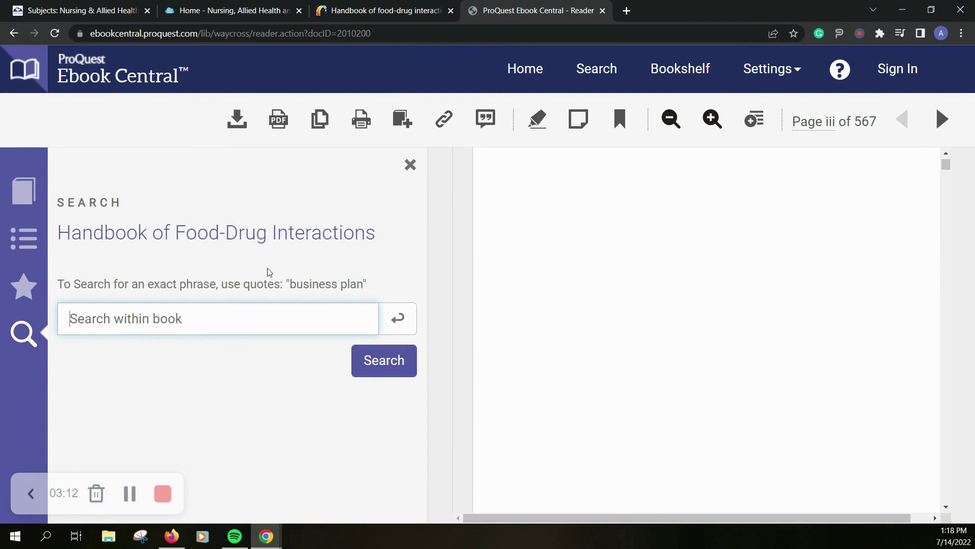
{"action": "left_click", "coordinate": [410, 166]}
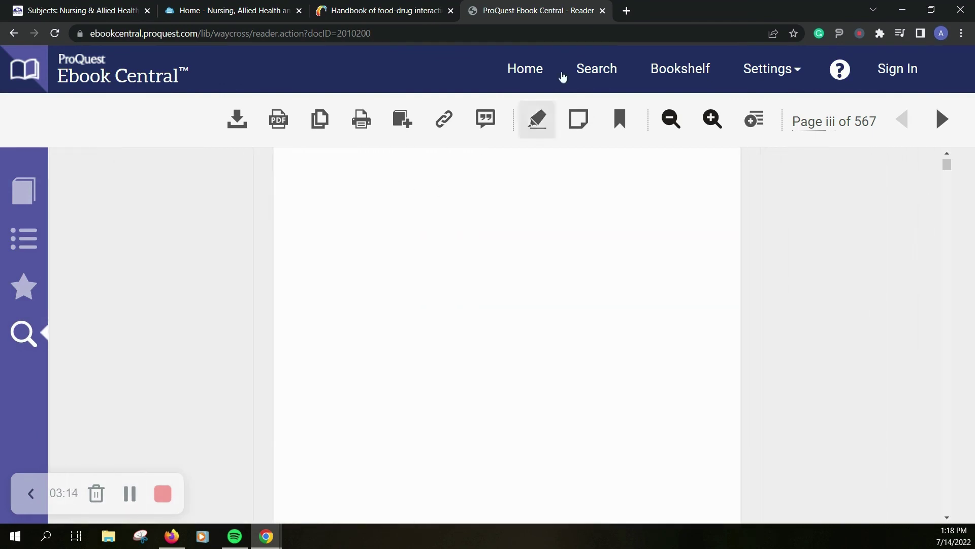
{"action": "left_click", "coordinate": [603, 11]}
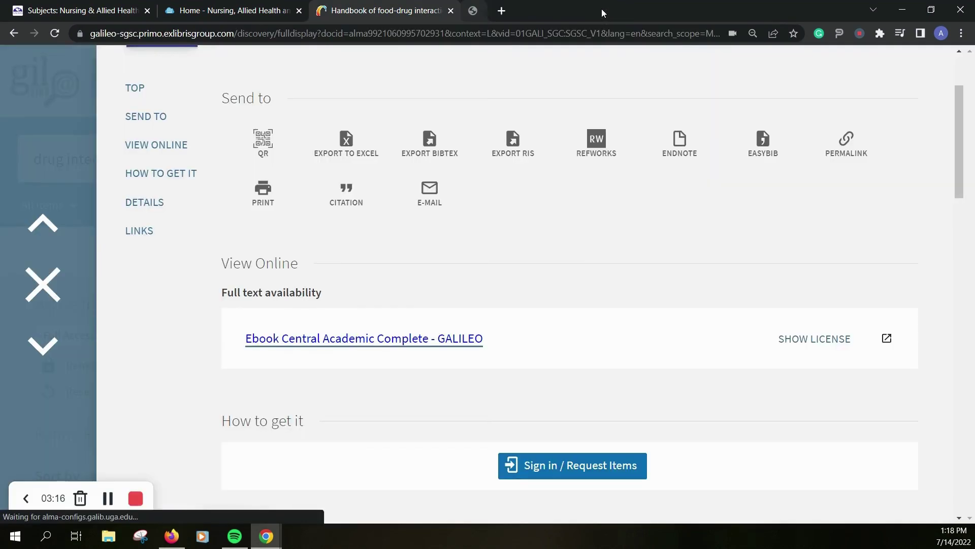
{"action": "left_click", "coordinate": [452, 10]}
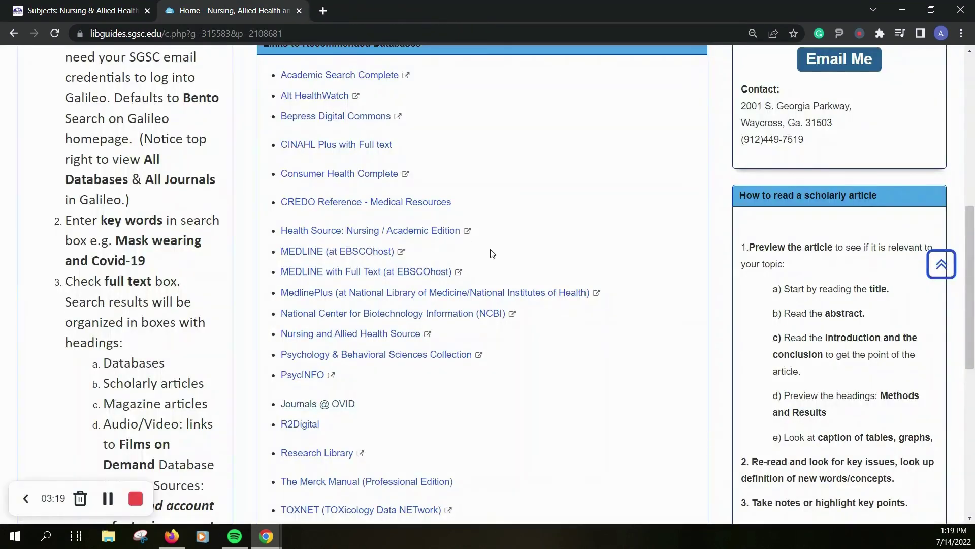